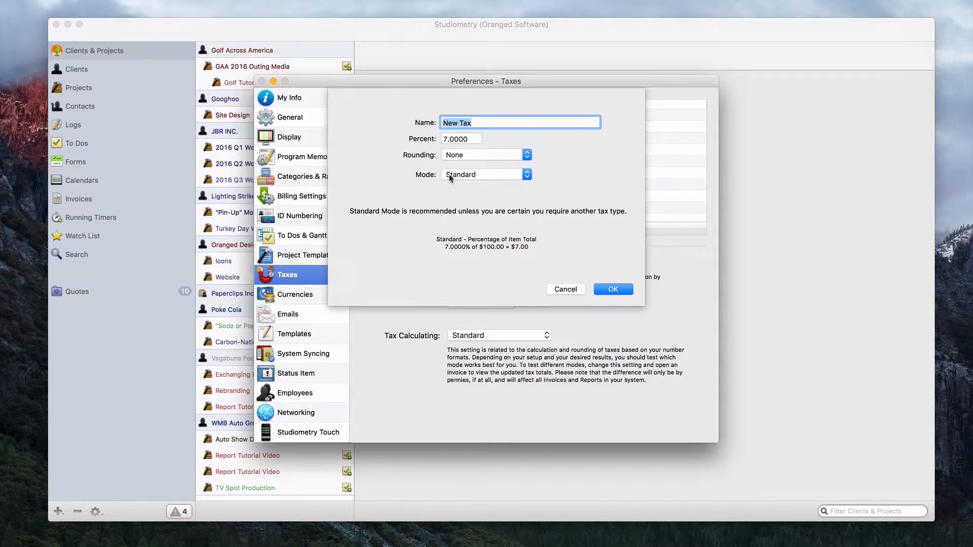
Step: Save the new tax as Sample Tax, and add a second tax named Other Tax at 10 percent
{"action": "type", "text": "Sample Tax"}
{"action": "left_click", "coordinate": [612, 290]}
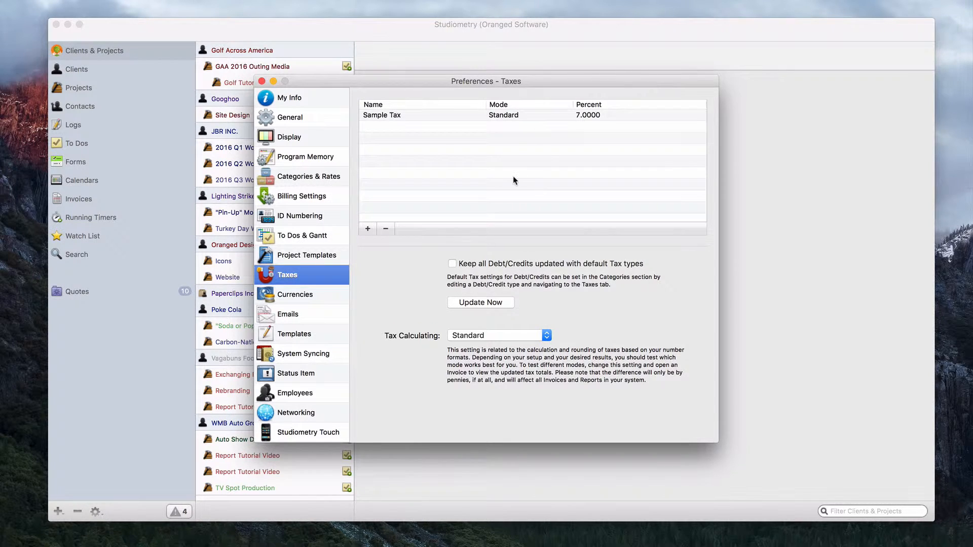
{"action": "left_click", "coordinate": [367, 229]}
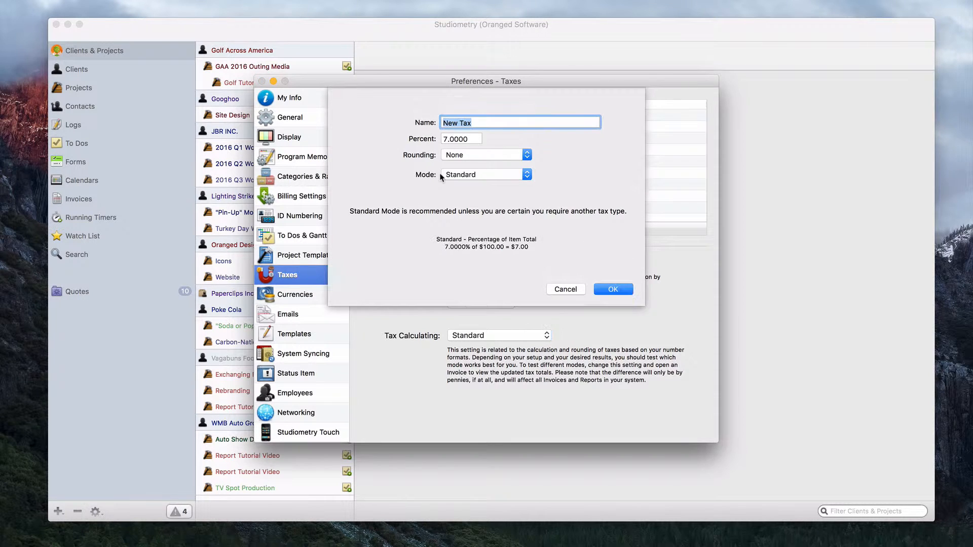
{"action": "type", "text": "Other Tax"}
{"action": "key", "text": "Tab"}
{"action": "type", "text": "100"}
{"action": "key", "text": "BackSpace"}
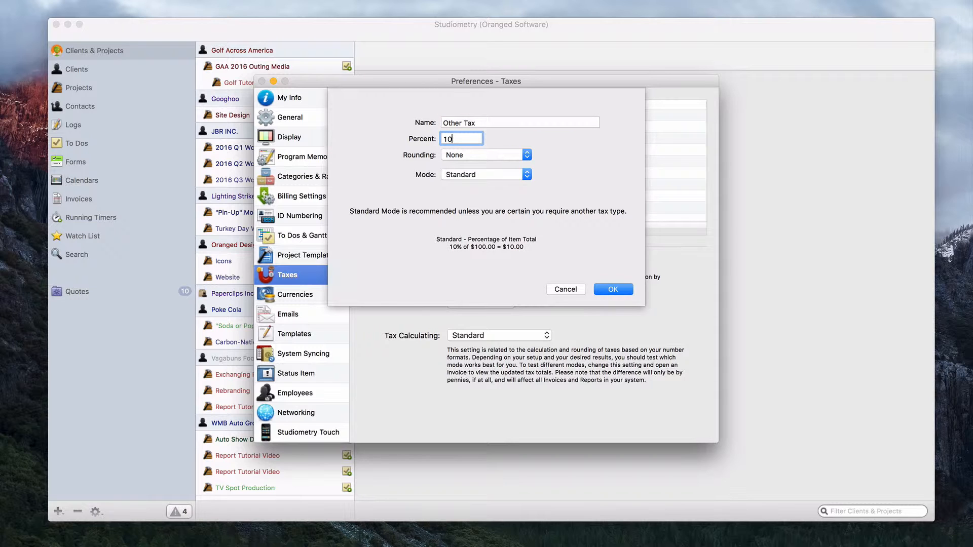
{"action": "left_click", "coordinate": [607, 289]}
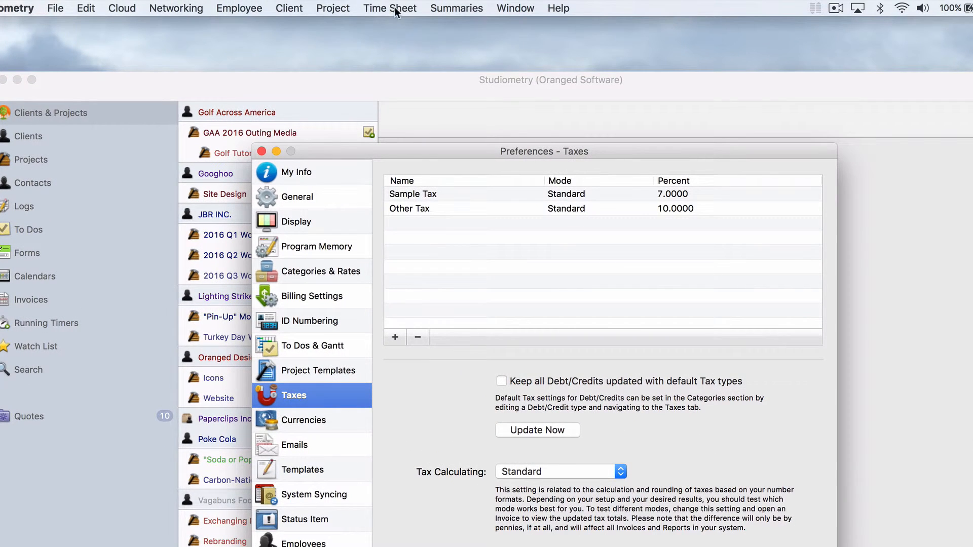
Step: Make Sample Tax a default tax for the Printed Materials rate category and close the rates and preferences windows
{"action": "left_click", "coordinate": [394, 8]}
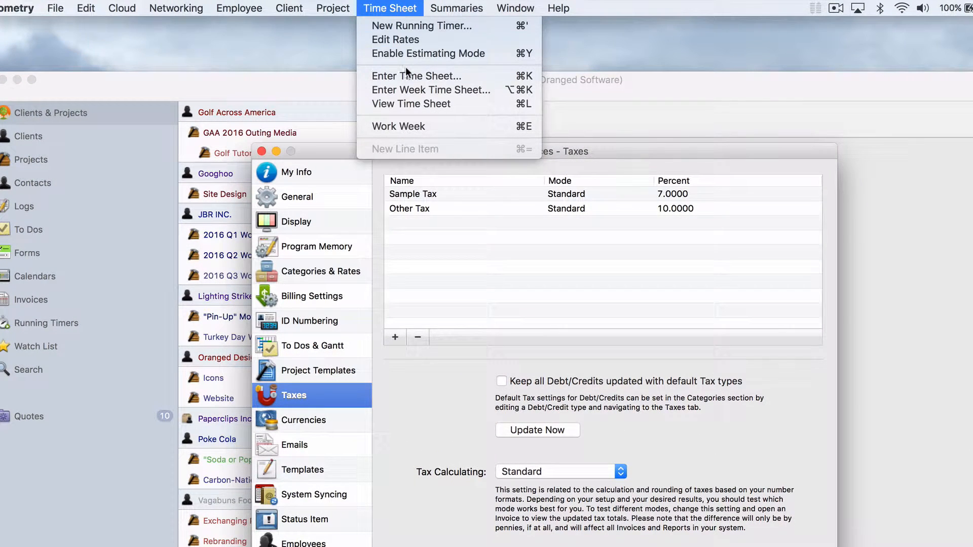
{"action": "left_click", "coordinate": [410, 41]}
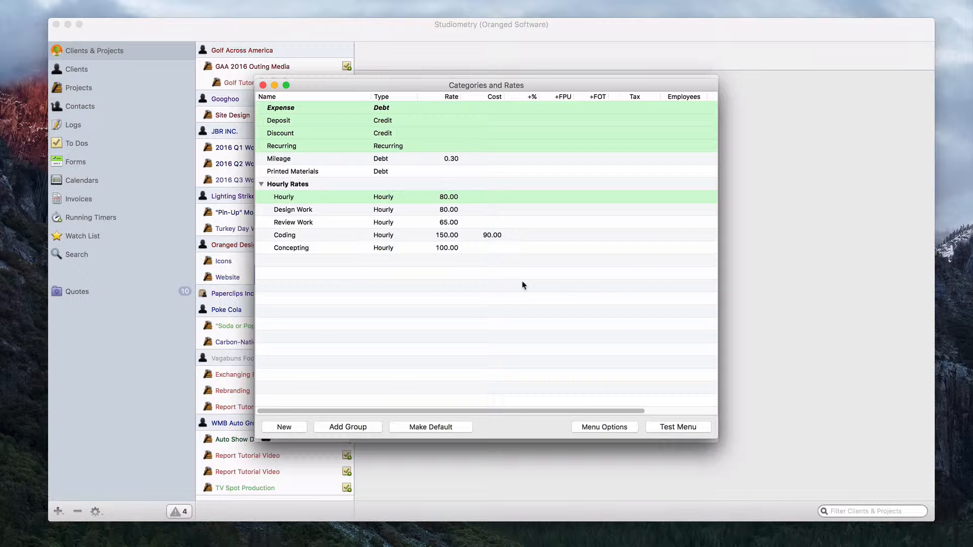
{"action": "left_click", "coordinate": [516, 174]}
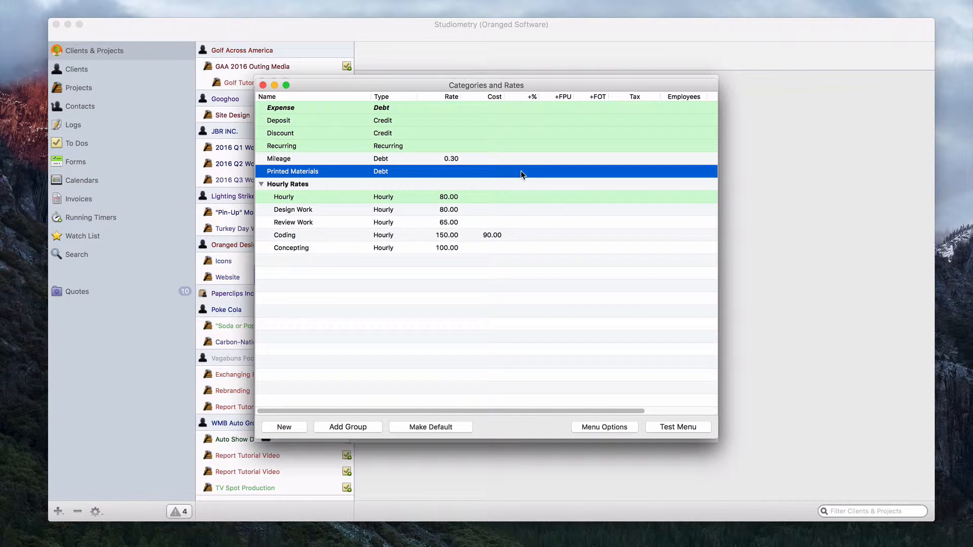
{"action": "double_click", "coordinate": [522, 172]}
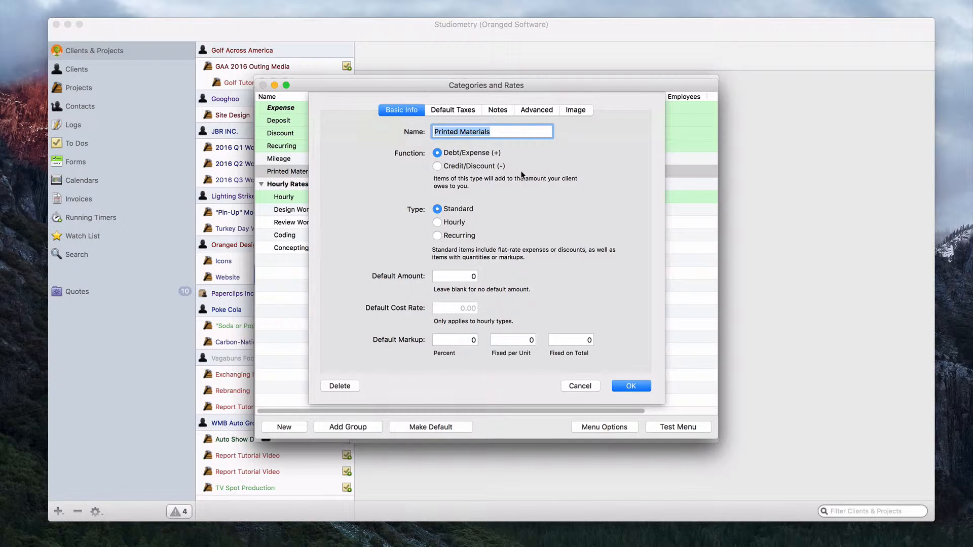
{"action": "left_click", "coordinate": [457, 110]}
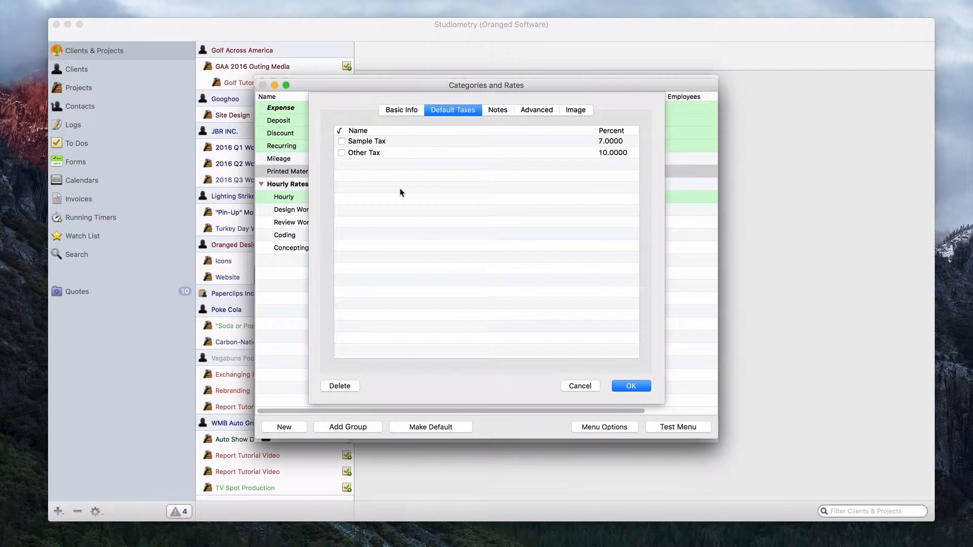
{"action": "left_click", "coordinate": [341, 142]}
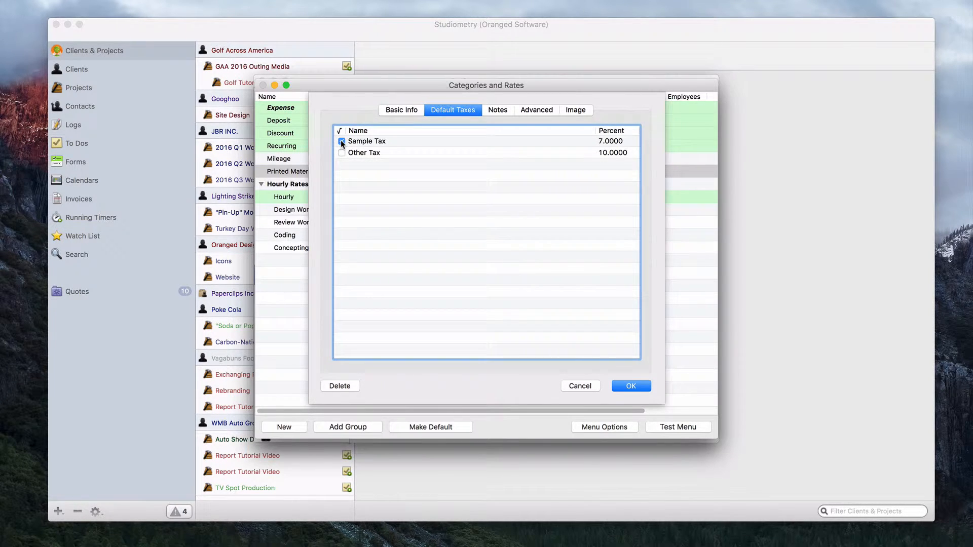
{"action": "left_click", "coordinate": [630, 386]}
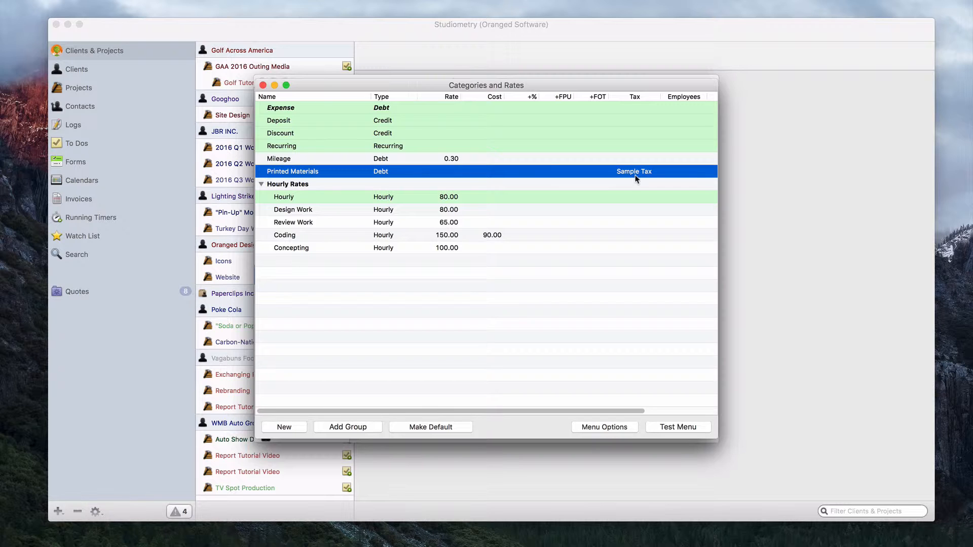
{"action": "left_click", "coordinate": [263, 87]}
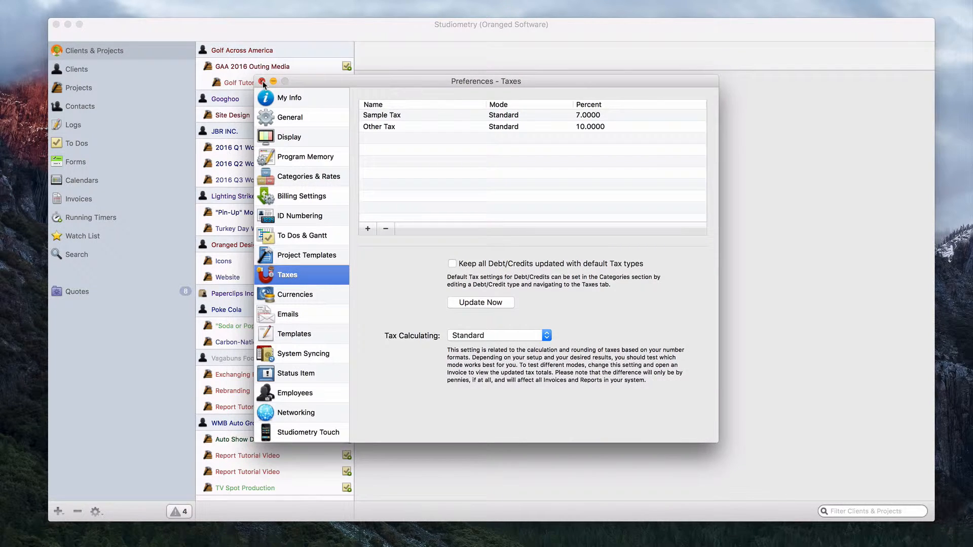
{"action": "left_click", "coordinate": [262, 81]}
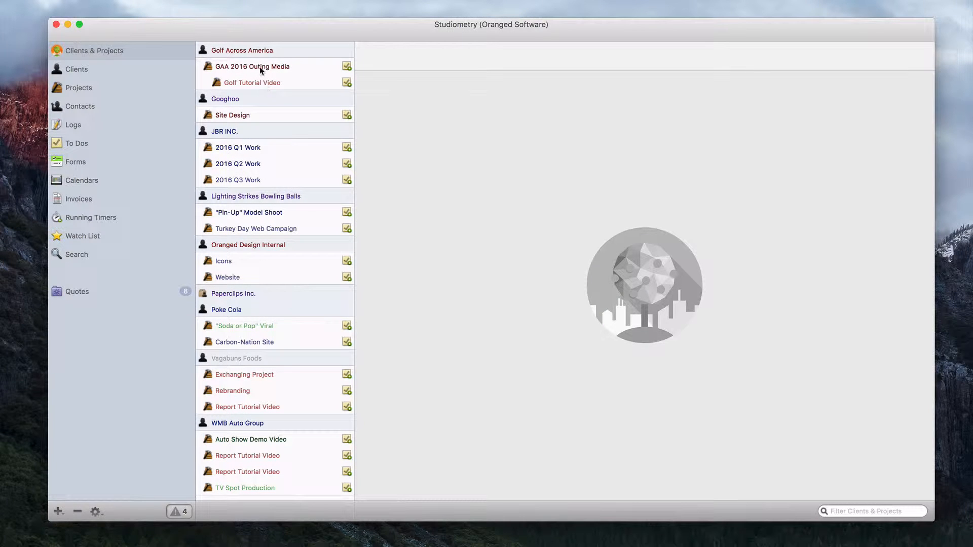
Step: Check which taxes a new Printed Materials expense gets by default in the GAA 2016 Outing Media project, and discard the item
{"action": "left_click", "coordinate": [260, 66]}
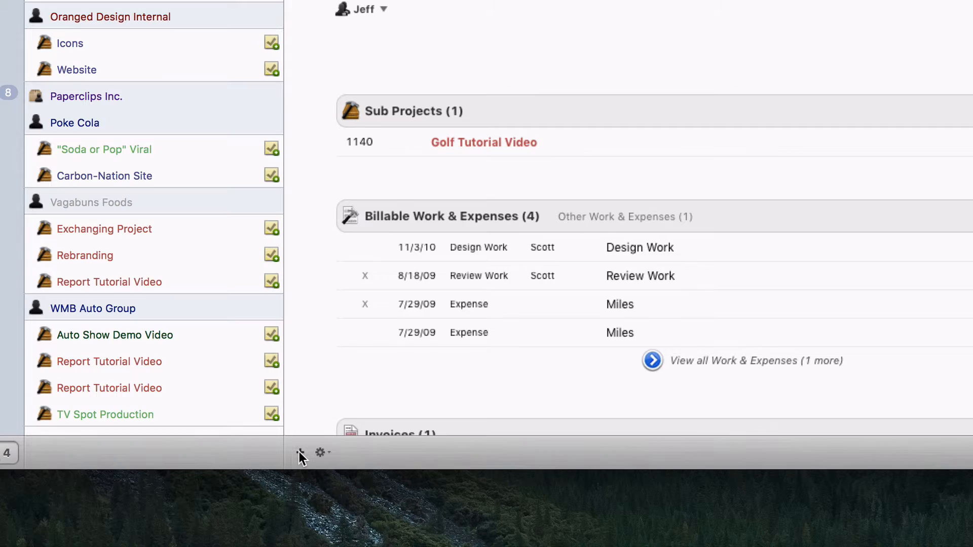
{"action": "left_click", "coordinate": [329, 480]}
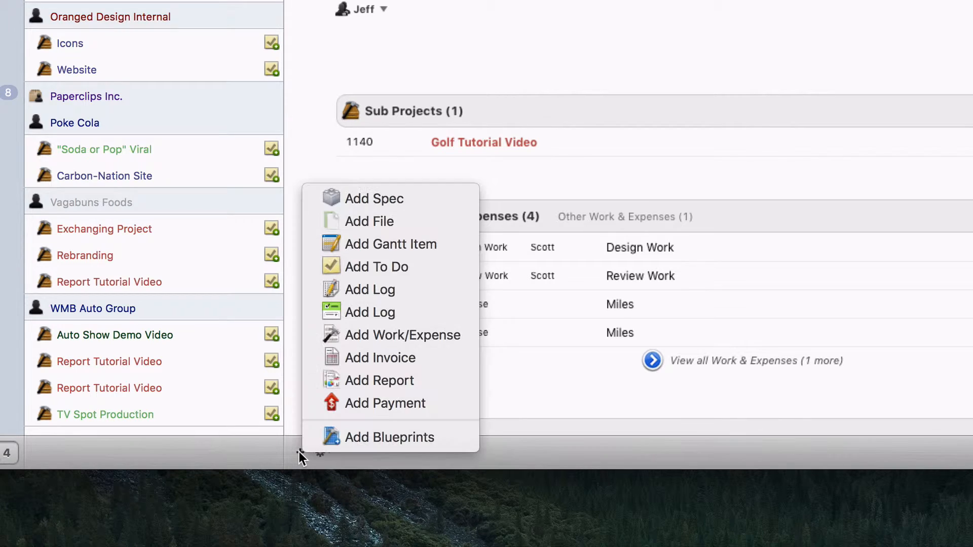
{"action": "left_click", "coordinate": [401, 334]}
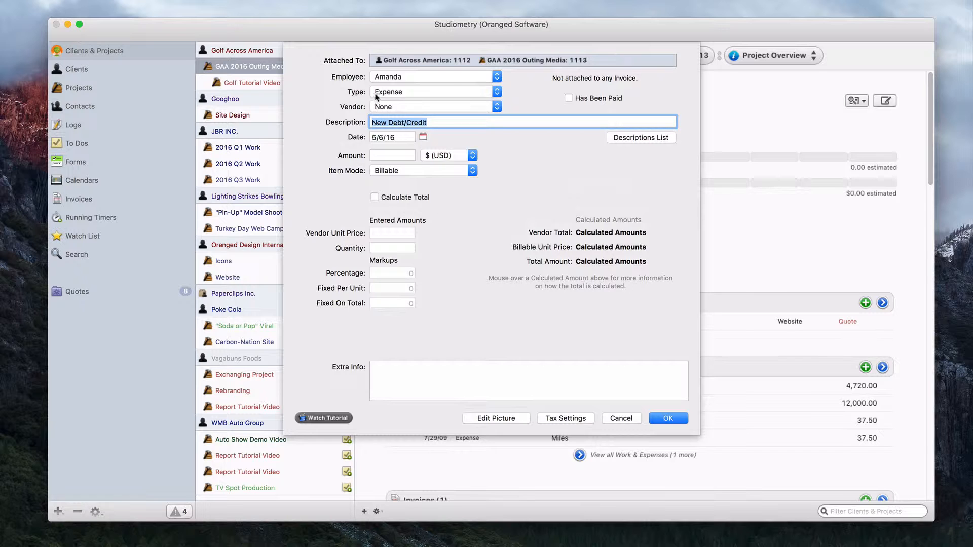
{"action": "left_click", "coordinate": [433, 93]}
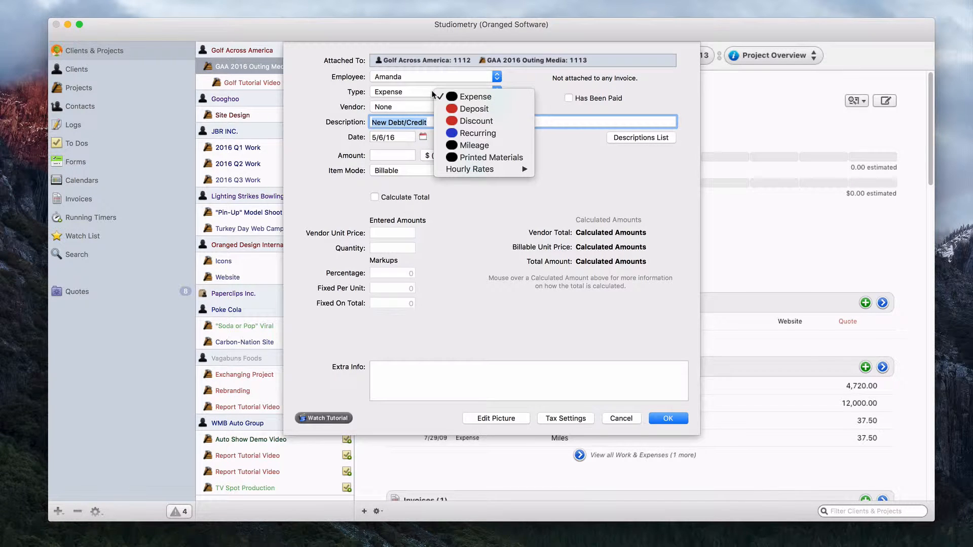
{"action": "left_click", "coordinate": [514, 162]}
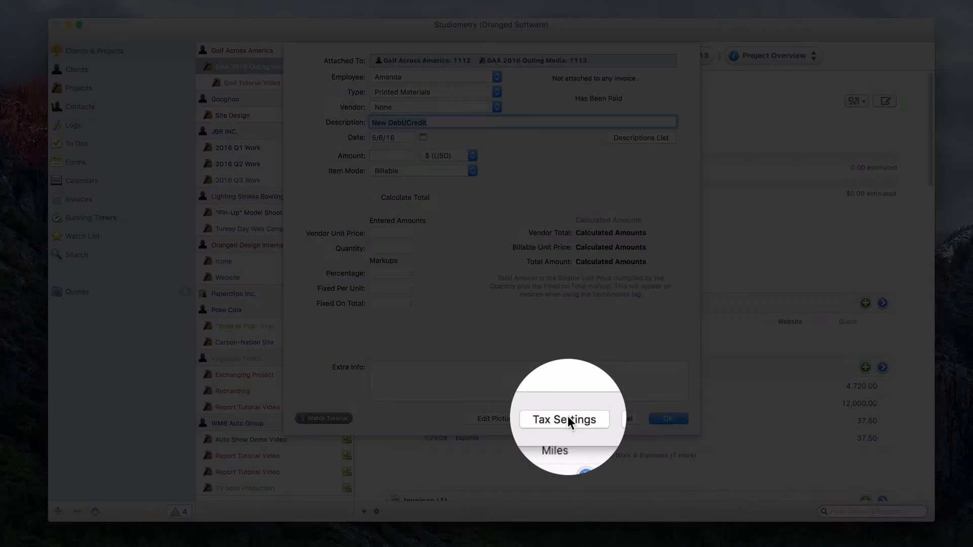
{"action": "left_click", "coordinate": [567, 418]}
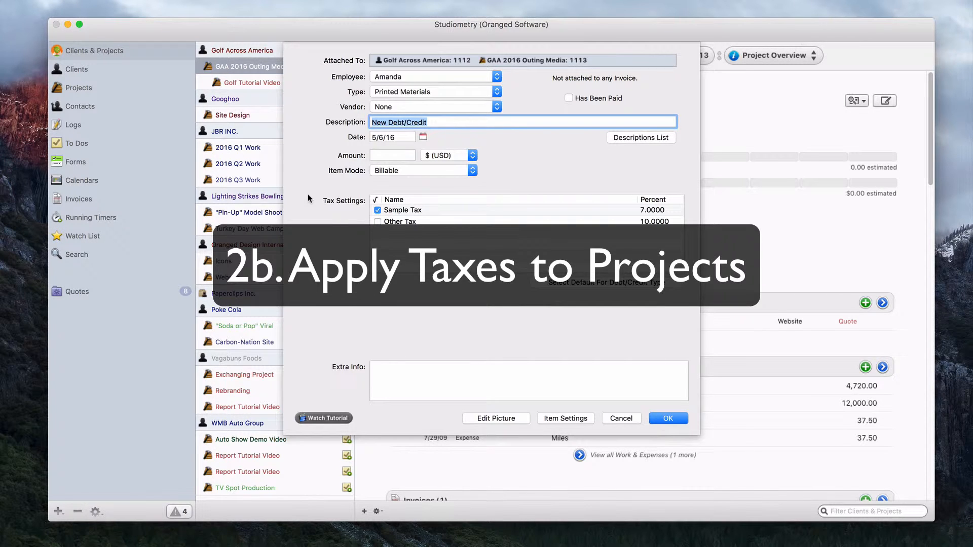
{"action": "left_click", "coordinate": [621, 419]}
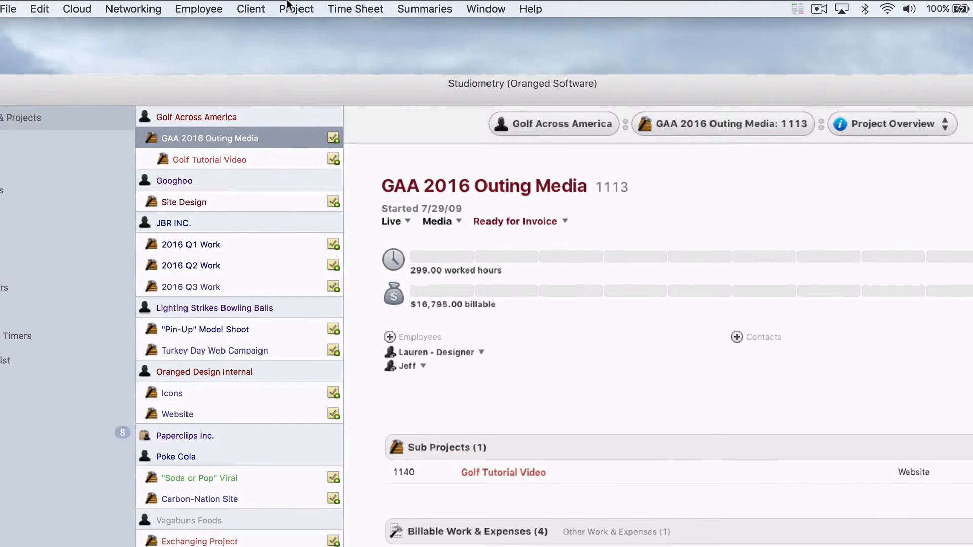
Step: Set the GAA 2016 Outing Media project's tax behavior to Merge Debt Specific and Project Specific
{"action": "left_click", "coordinate": [288, 7]}
{"action": "left_click", "coordinate": [323, 41]}
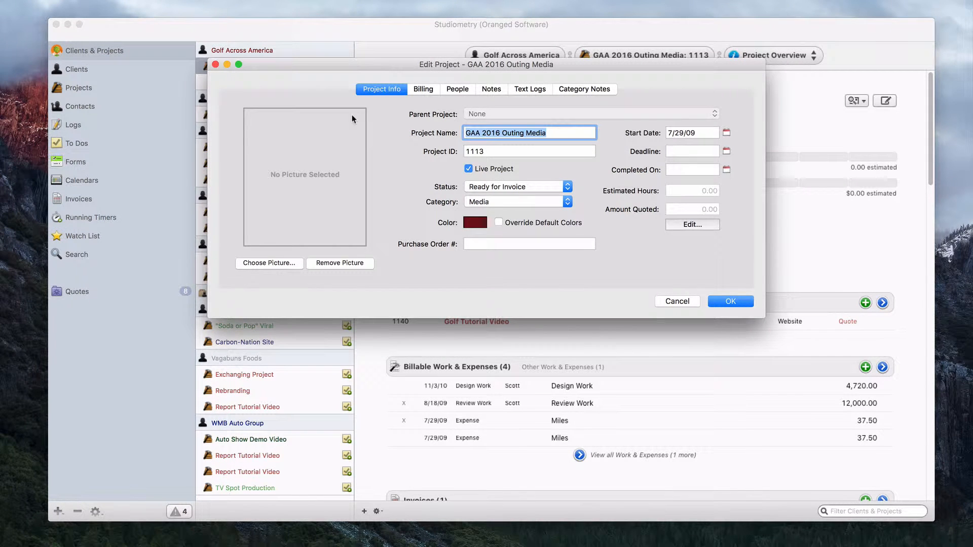
{"action": "left_click", "coordinate": [430, 89]}
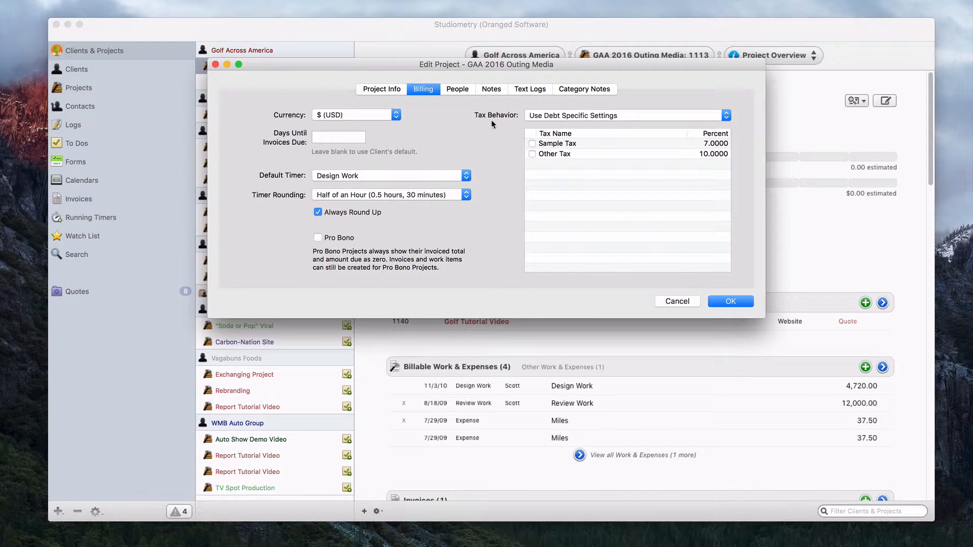
{"action": "left_click", "coordinate": [638, 115]}
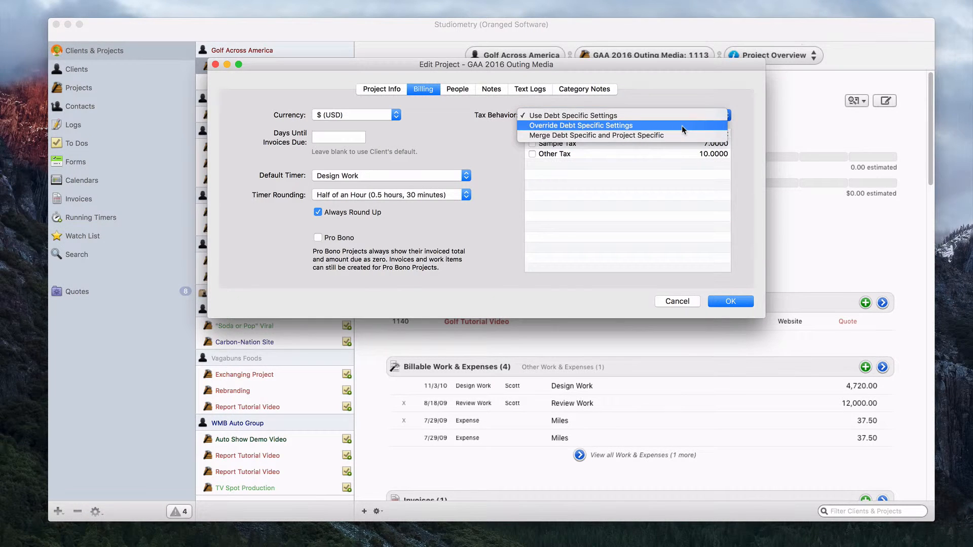
{"action": "left_click", "coordinate": [682, 126]}
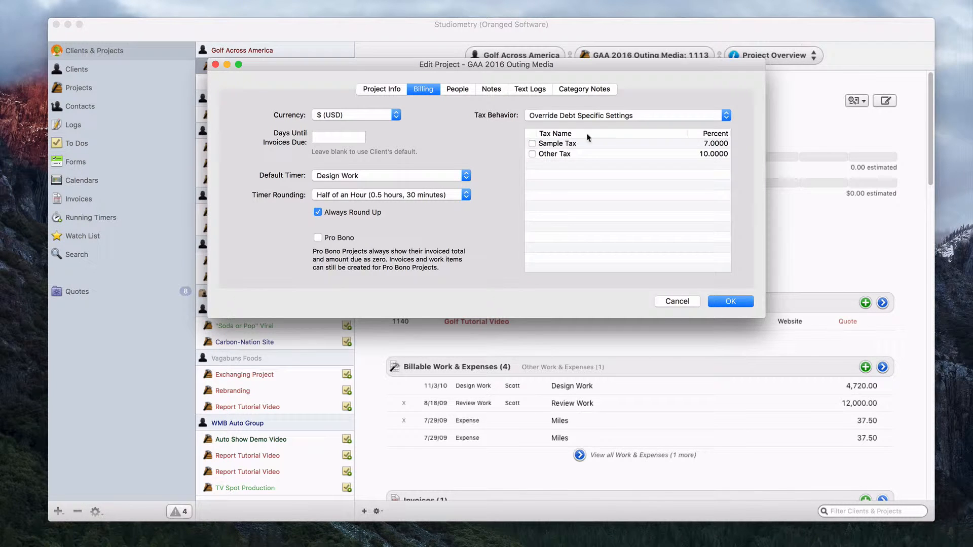
{"action": "left_click", "coordinate": [649, 118]}
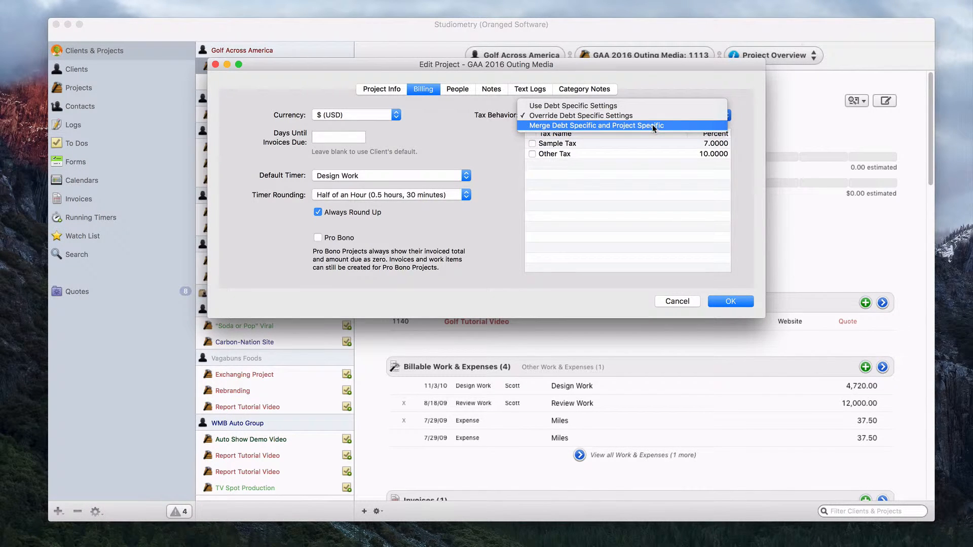
{"action": "left_click", "coordinate": [652, 126]}
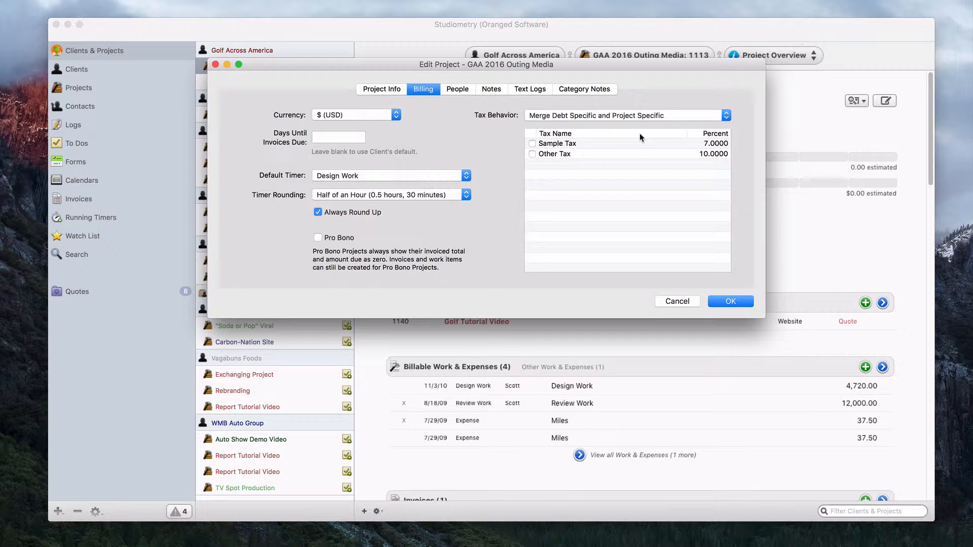
Step: Enable Other Tax as a project-specific tax and save the project's settings
{"action": "left_click", "coordinate": [610, 146]}
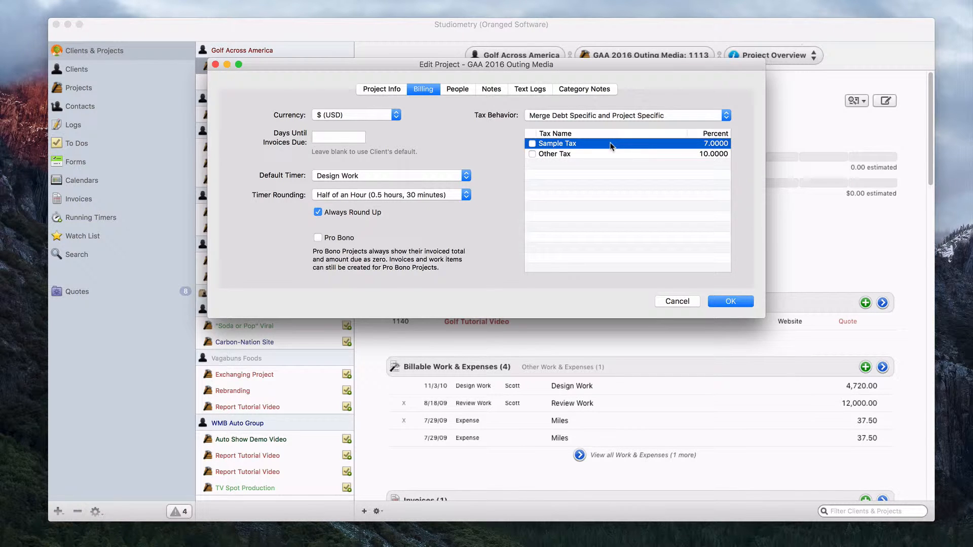
{"action": "left_click", "coordinate": [595, 157]}
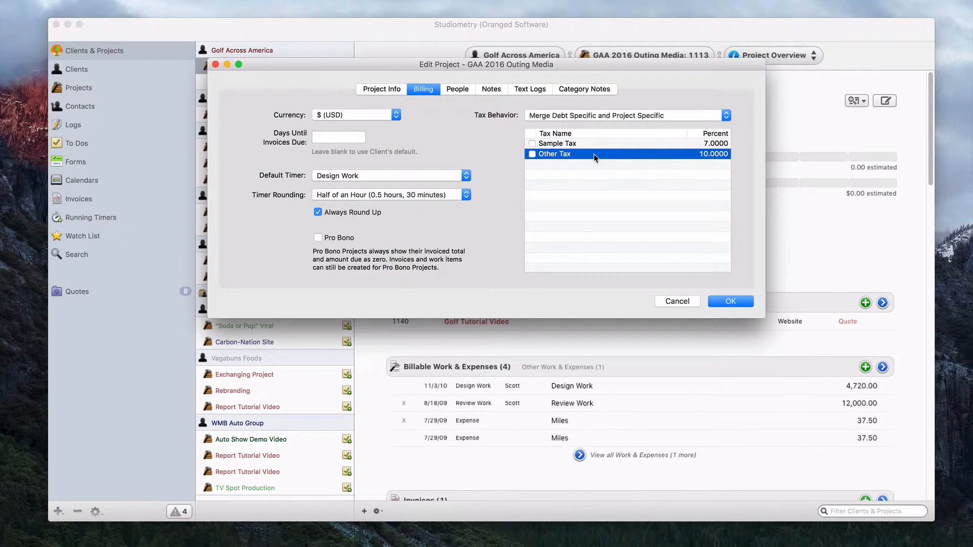
{"action": "left_click", "coordinate": [531, 153]}
{"action": "left_click", "coordinate": [545, 178]}
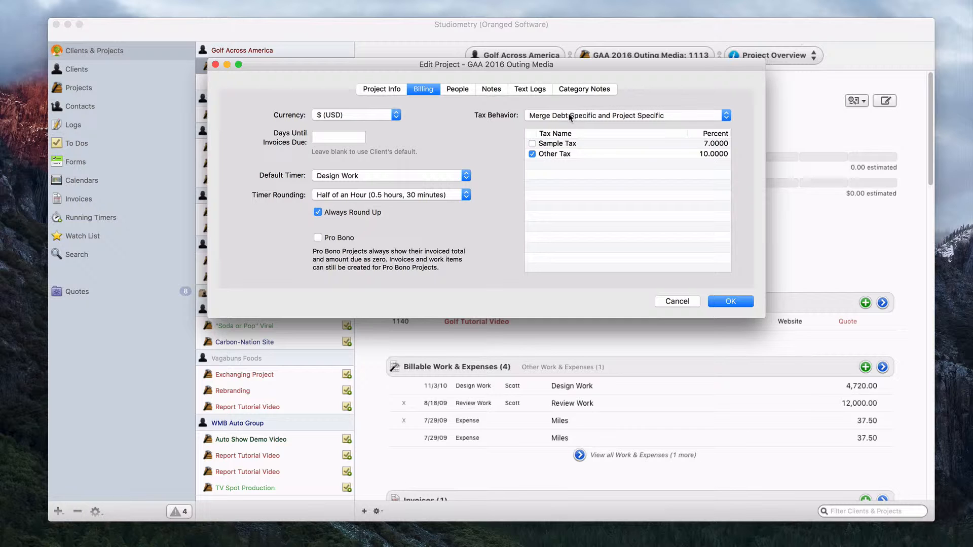
{"action": "left_click", "coordinate": [564, 145]}
{"action": "left_click", "coordinate": [564, 178]}
{"action": "left_click", "coordinate": [730, 301]}
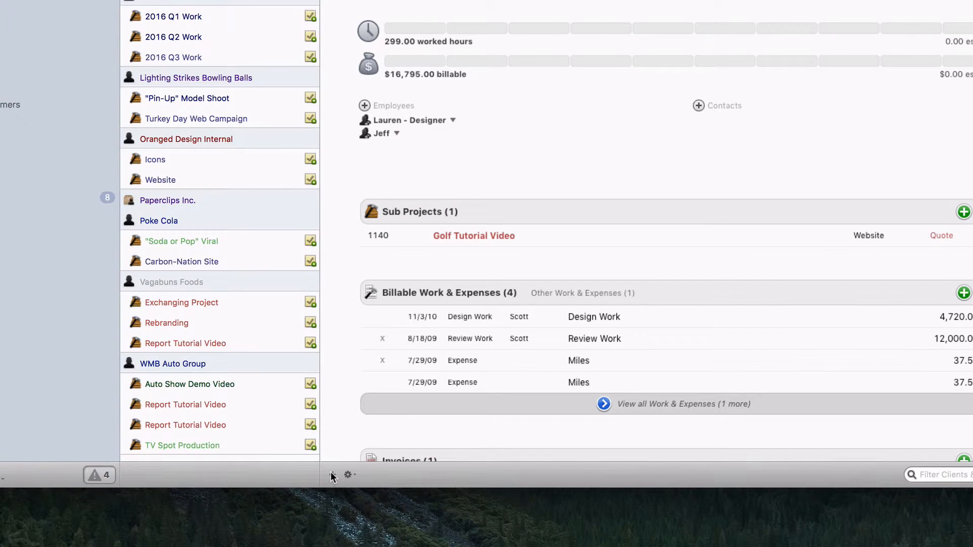
Step: Start a new work/expense item for the project and apply both Sample Tax and Other Tax to it
{"action": "left_click", "coordinate": [331, 474]}
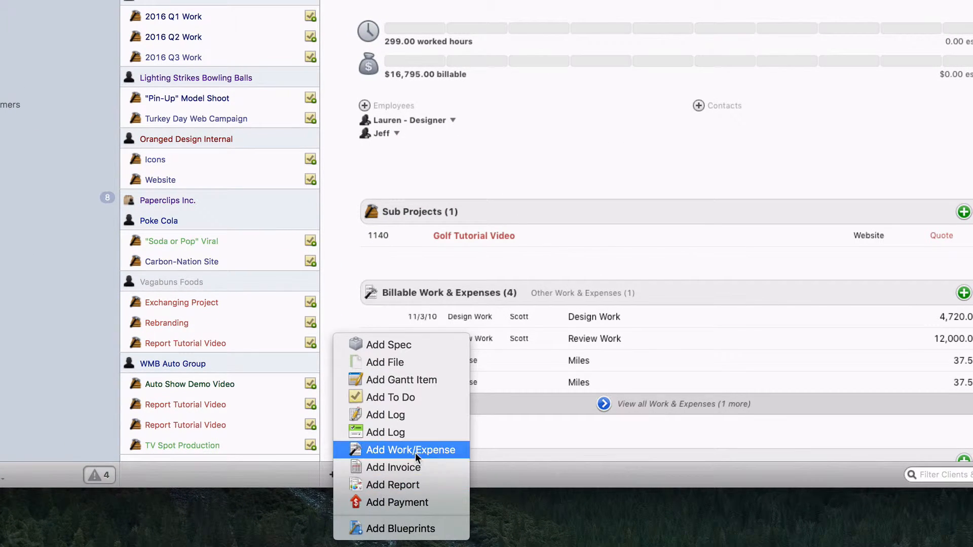
{"action": "left_click", "coordinate": [415, 451]}
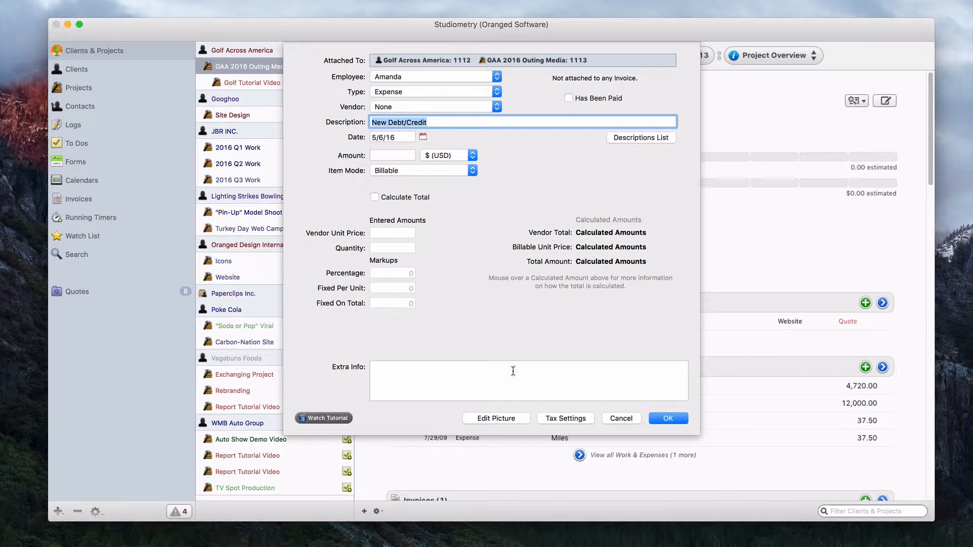
{"action": "left_click", "coordinate": [576, 419]}
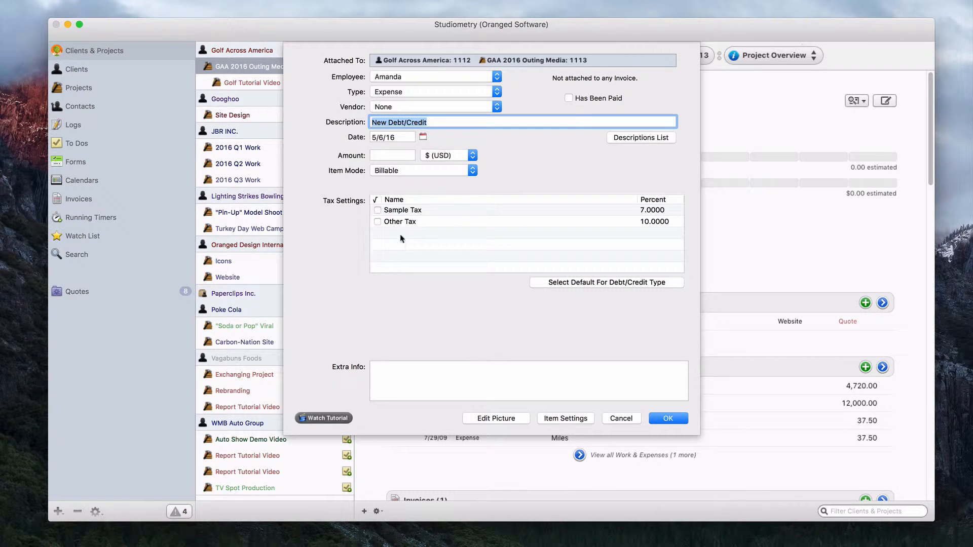
{"action": "left_click", "coordinate": [378, 209]}
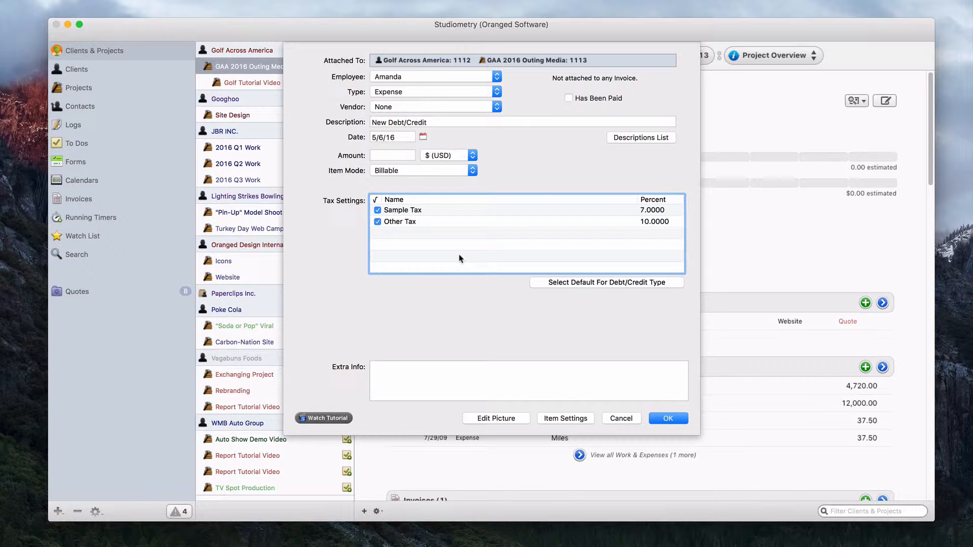
Step: Describe the expense as "New taxable work item" and set its amount to 100
{"action": "triple_click", "coordinate": [446, 121]}
{"action": "type", "text": "New ta"}
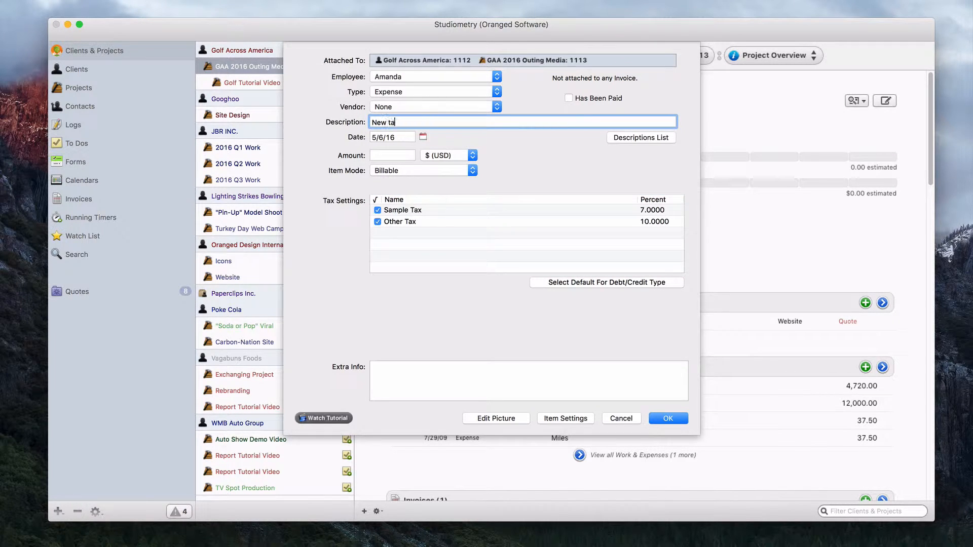
{"action": "type", "text": "xable work item"}
{"action": "key", "text": "Tab"}
{"action": "key", "text": "Tab"}
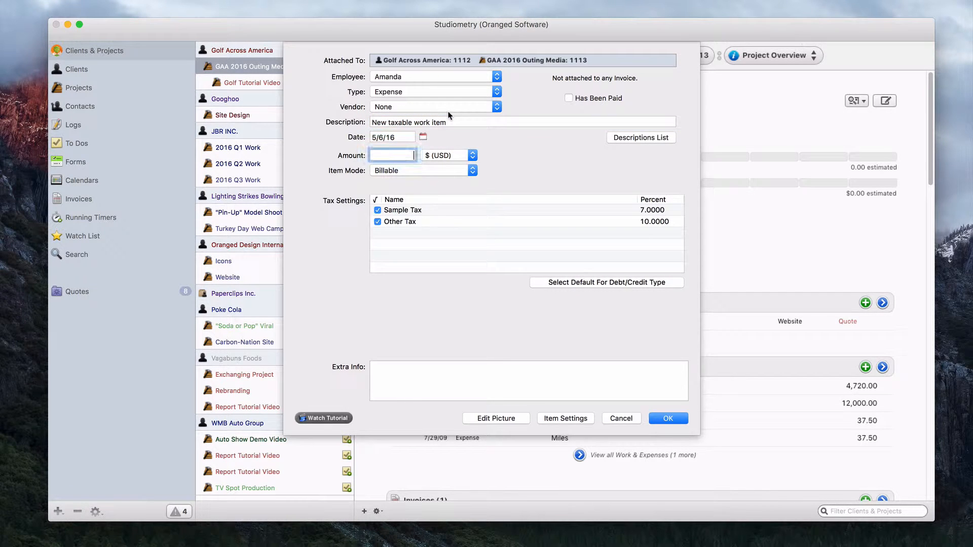
{"action": "type", "text": "100"}
{"action": "left_click", "coordinate": [461, 122]}
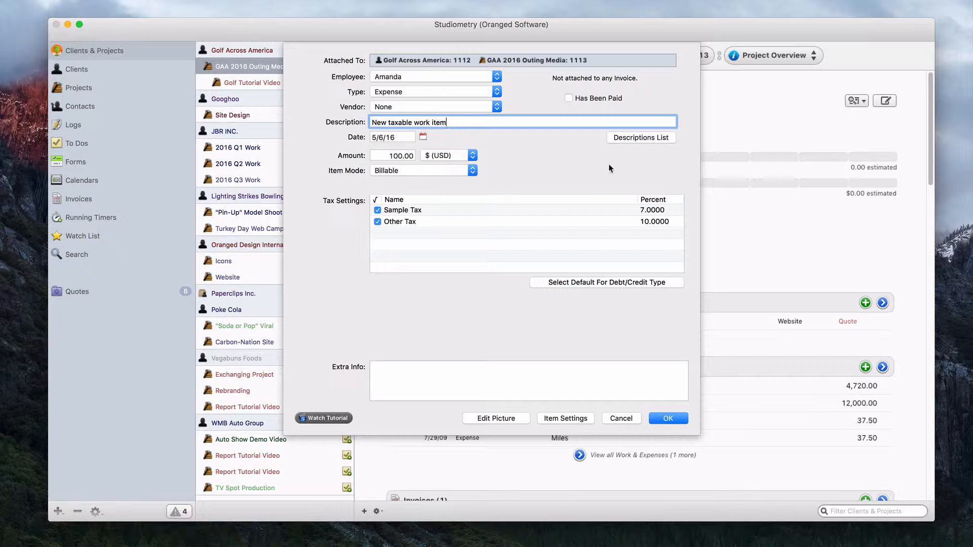
Step: Save the expense and select it in the project's full Work & Expenses list
{"action": "left_click", "coordinate": [672, 418]}
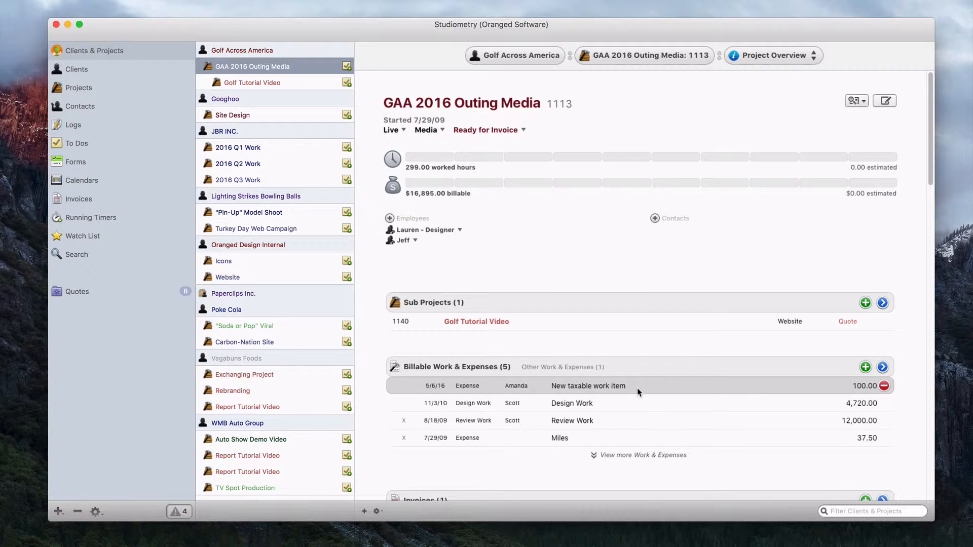
{"action": "left_click", "coordinate": [619, 365]}
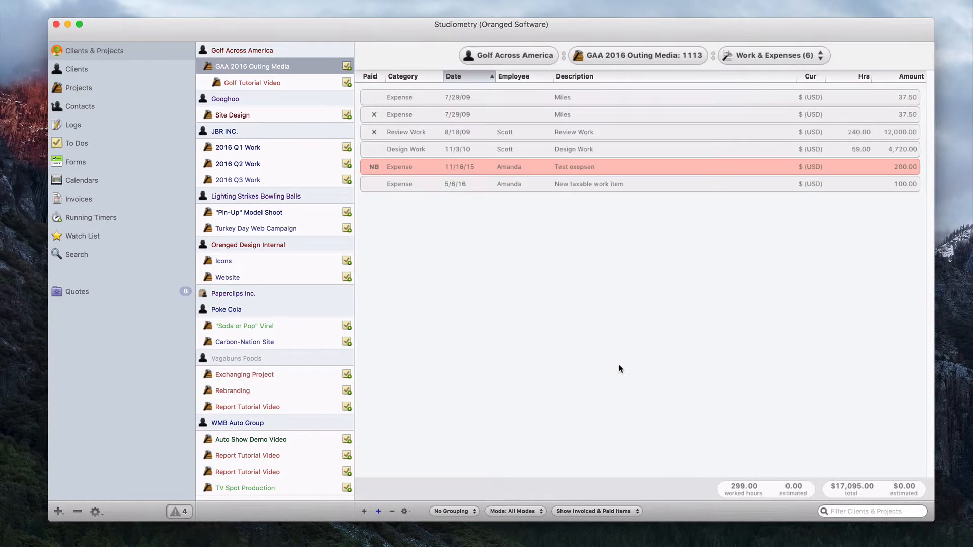
{"action": "left_click", "coordinate": [637, 185]}
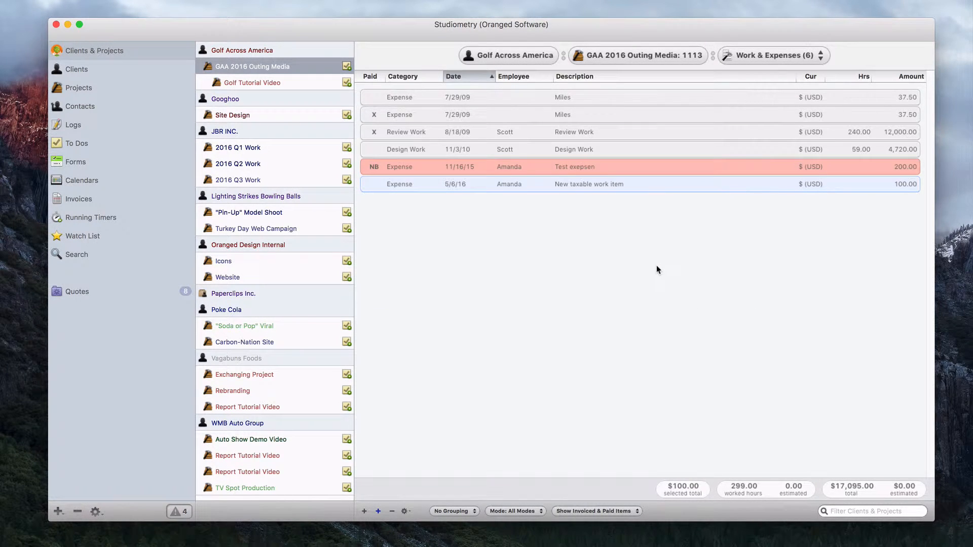
Step: Open the Simple Blue visual invoice template for editing from the Templates preferences and enlarge the editor to show the whole page
{"action": "left_click", "coordinate": [96, 8]}
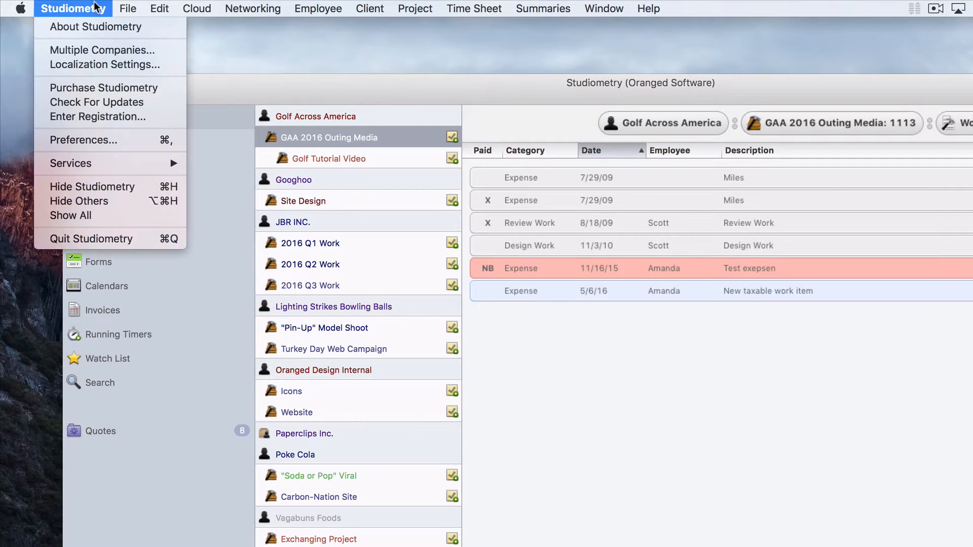
{"action": "left_click", "coordinate": [132, 144]}
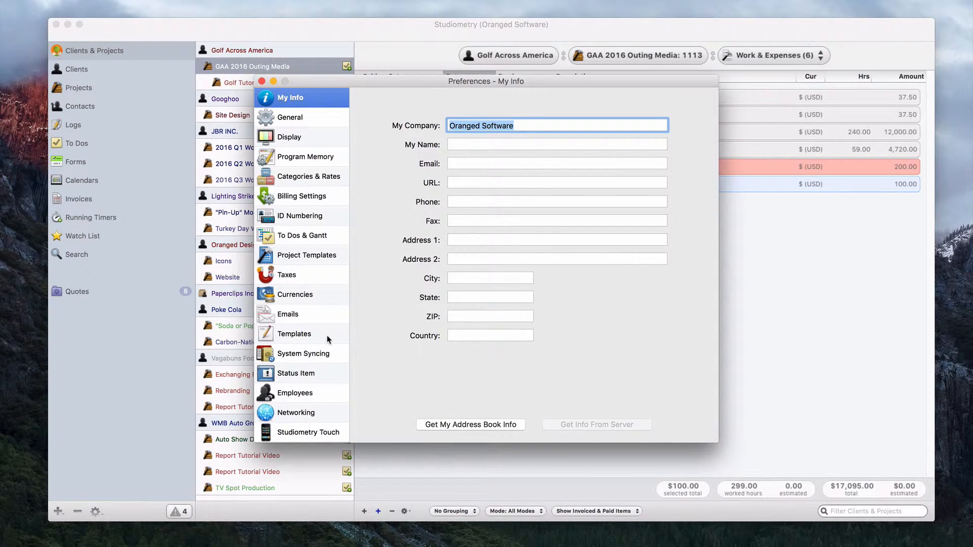
{"action": "left_click", "coordinate": [327, 335]}
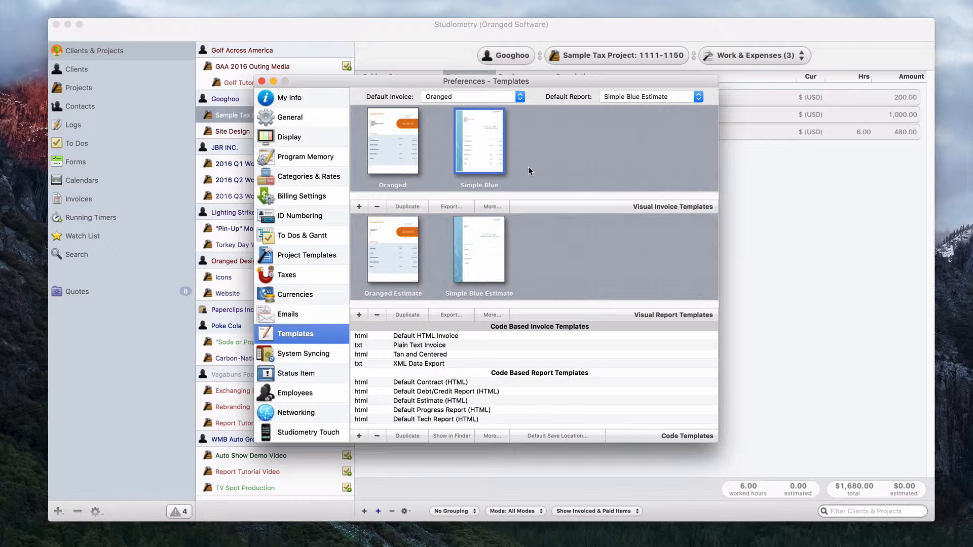
{"action": "double_click", "coordinate": [489, 151]}
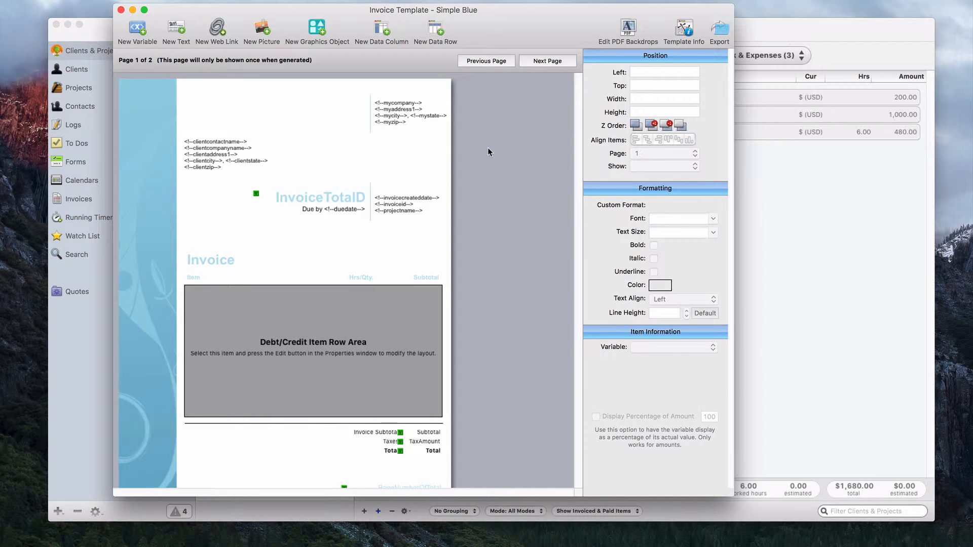
{"action": "left_click_drag", "start_coordinate": [733, 496], "coordinate": [746, 530]}
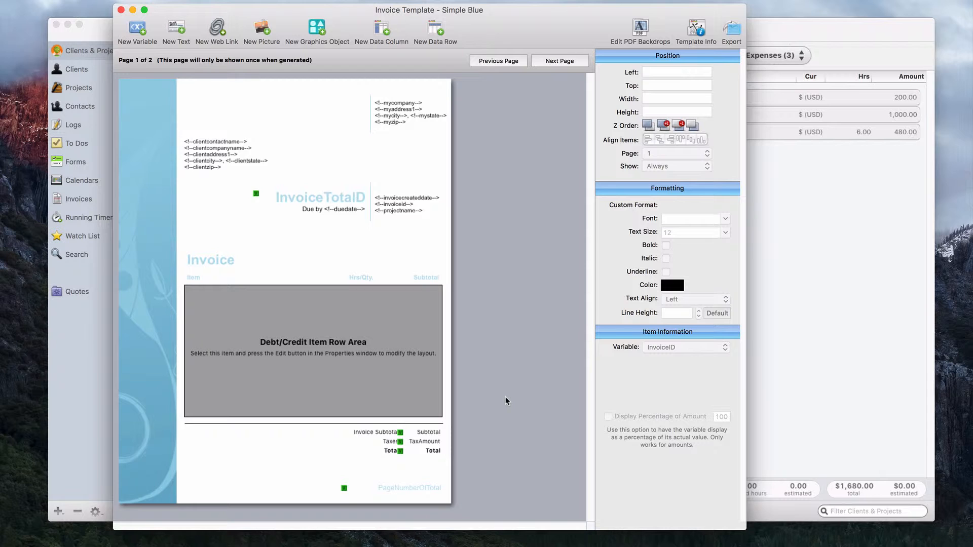
Step: Check which tax variables are available for the invoice's TaxAmount item, keeping TaxAmount as its variable
{"action": "left_click", "coordinate": [429, 445]}
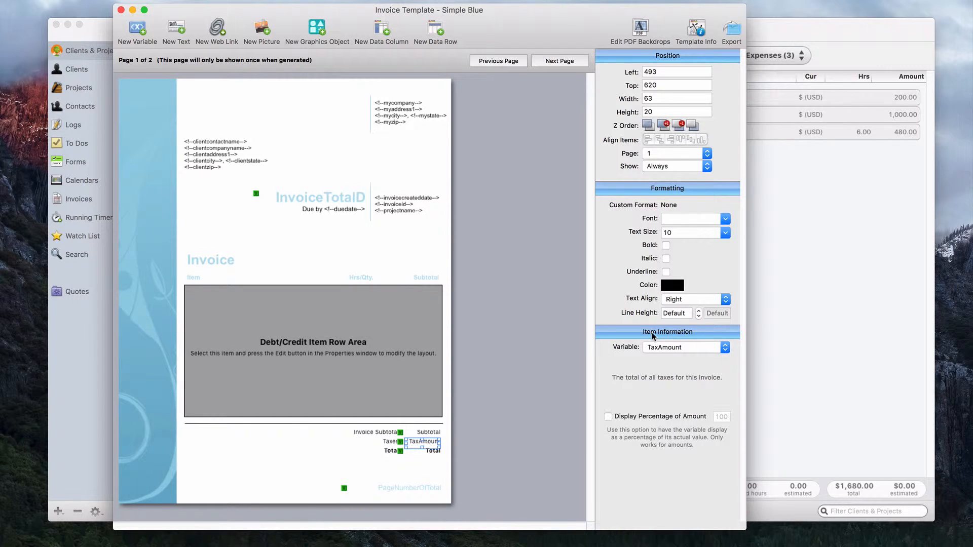
{"action": "left_click", "coordinate": [689, 347]}
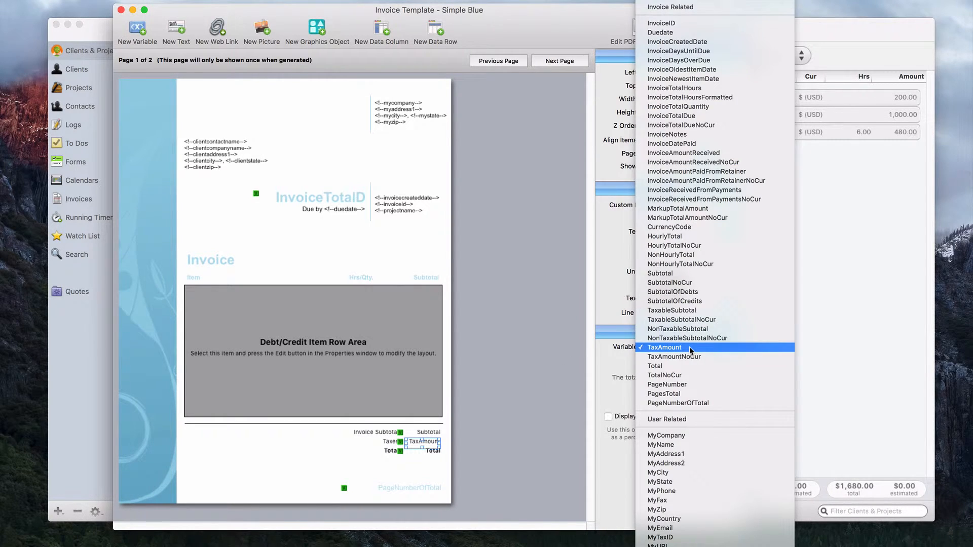
{"action": "left_click", "coordinate": [689, 347]}
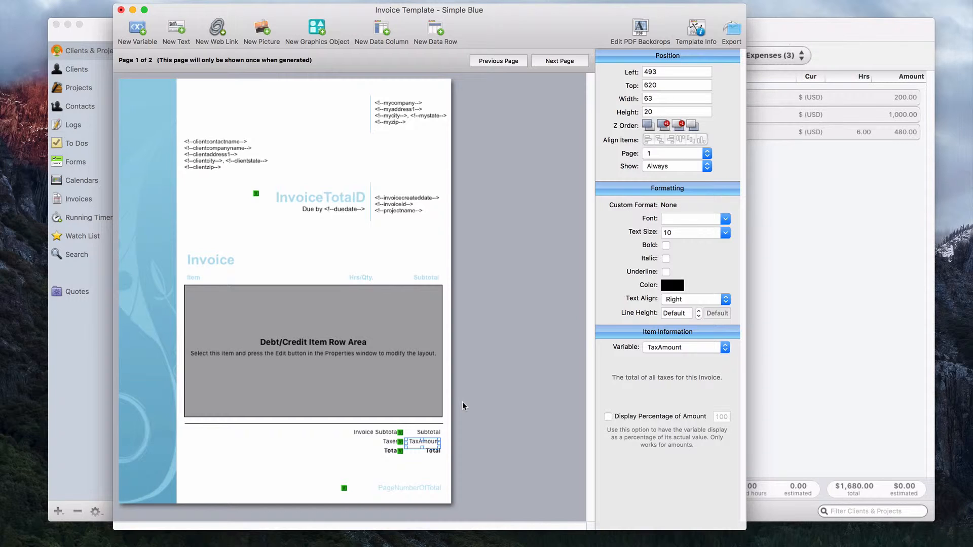
Step: Change the amount variable in the template's Debt/Credit data row to ItemAmountWithTax and finish editing the row
{"action": "left_click", "coordinate": [396, 391]}
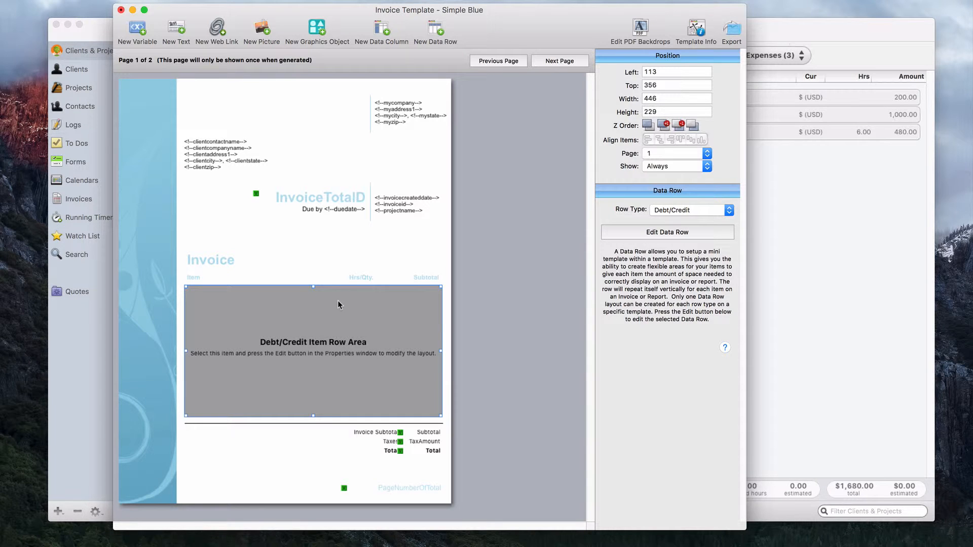
{"action": "left_click", "coordinate": [676, 231]}
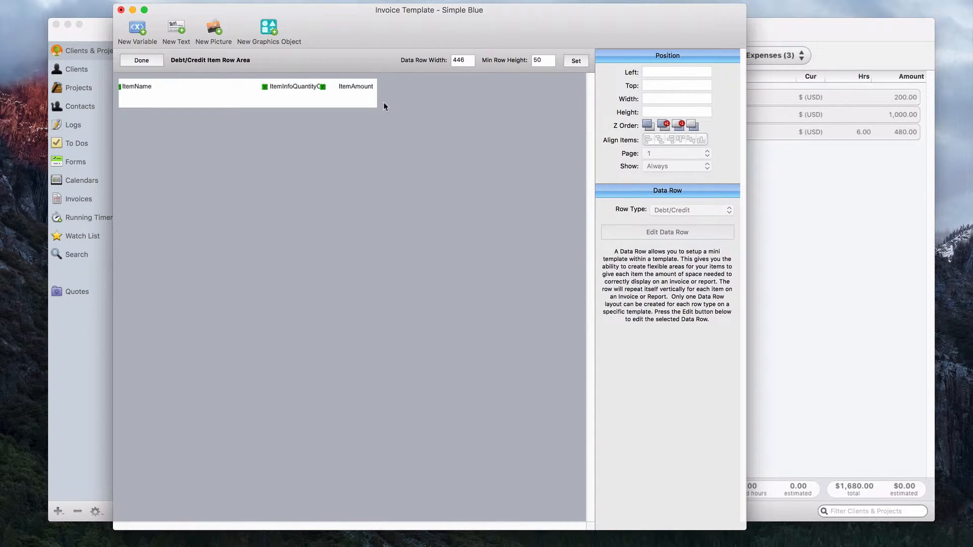
{"action": "left_click", "coordinate": [360, 90]}
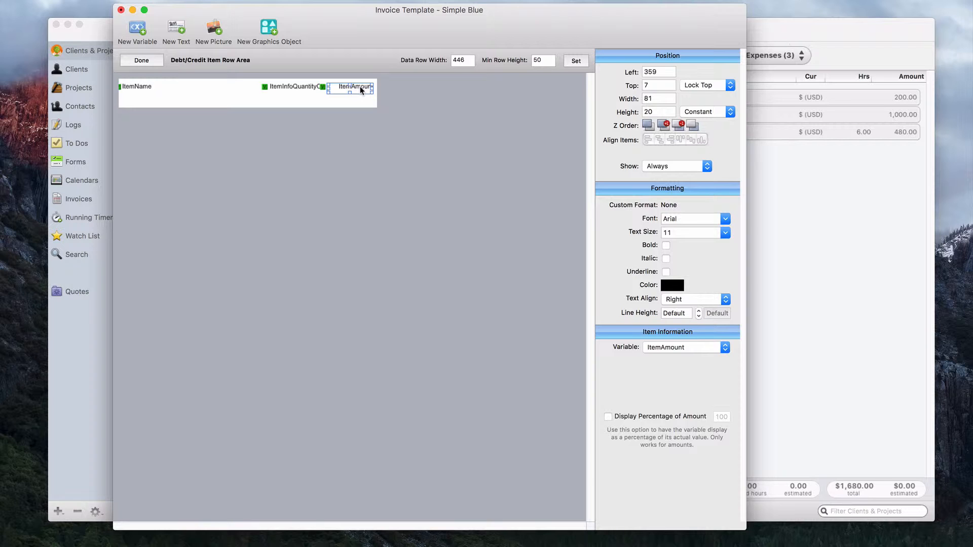
{"action": "left_click", "coordinate": [701, 346]}
{"action": "left_click", "coordinate": [701, 346]}
{"action": "left_click", "coordinate": [702, 346]}
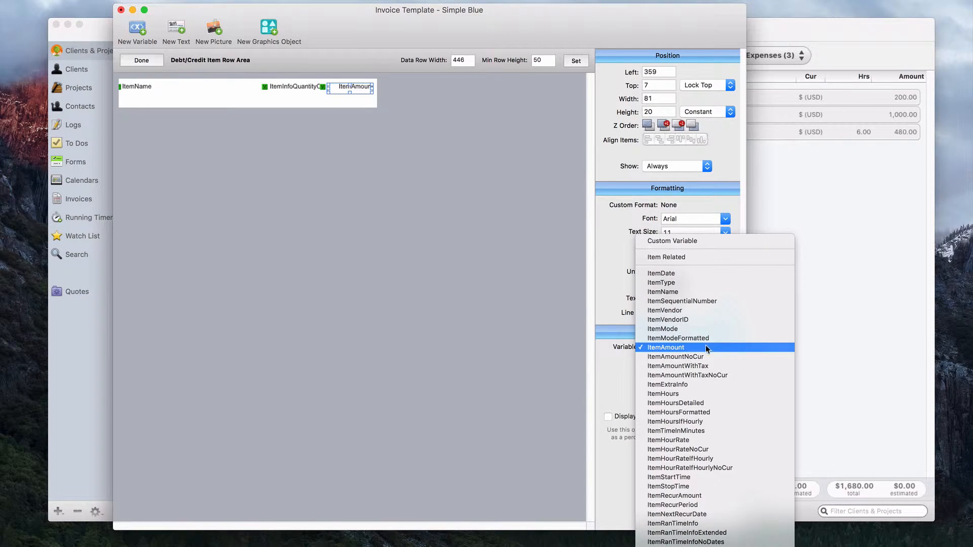
{"action": "left_click", "coordinate": [722, 365]}
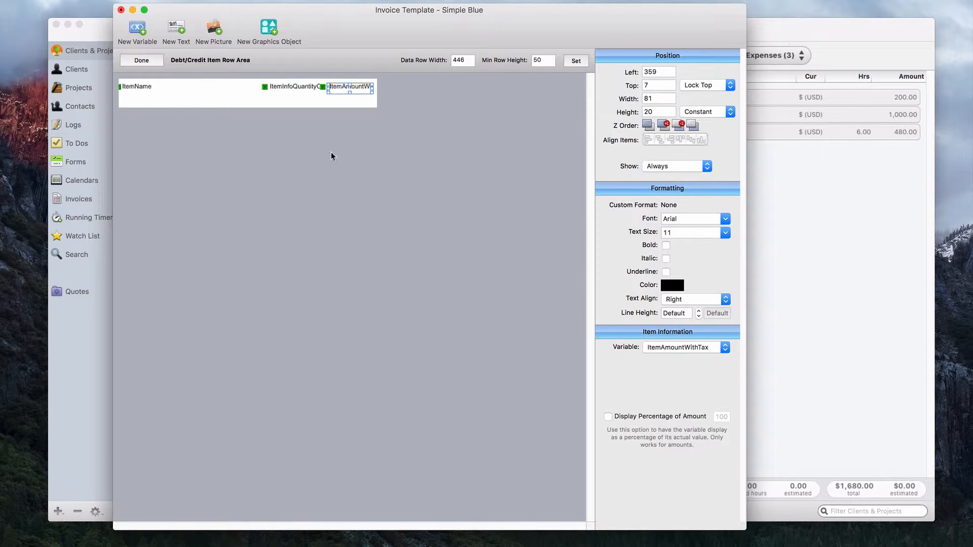
{"action": "left_click", "coordinate": [144, 60]}
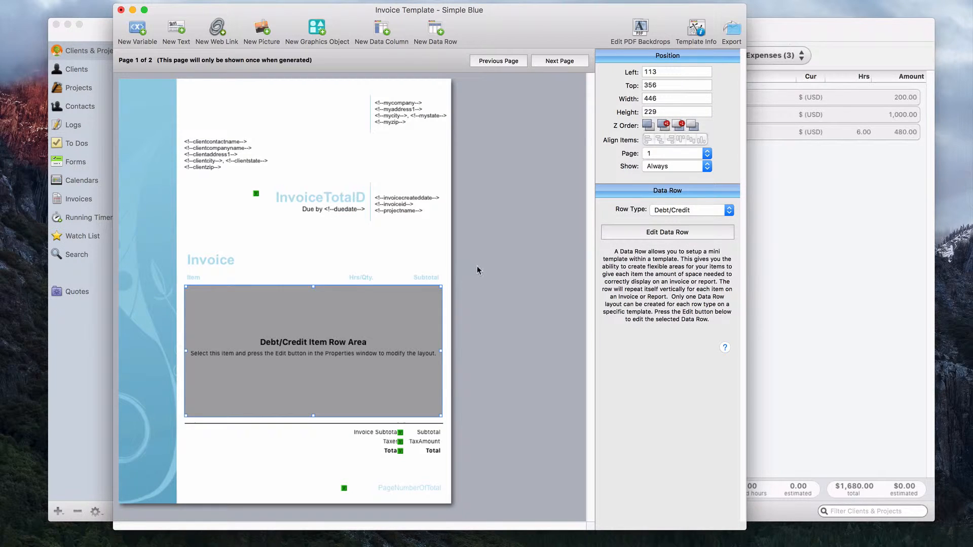
{"action": "left_click", "coordinate": [498, 315]}
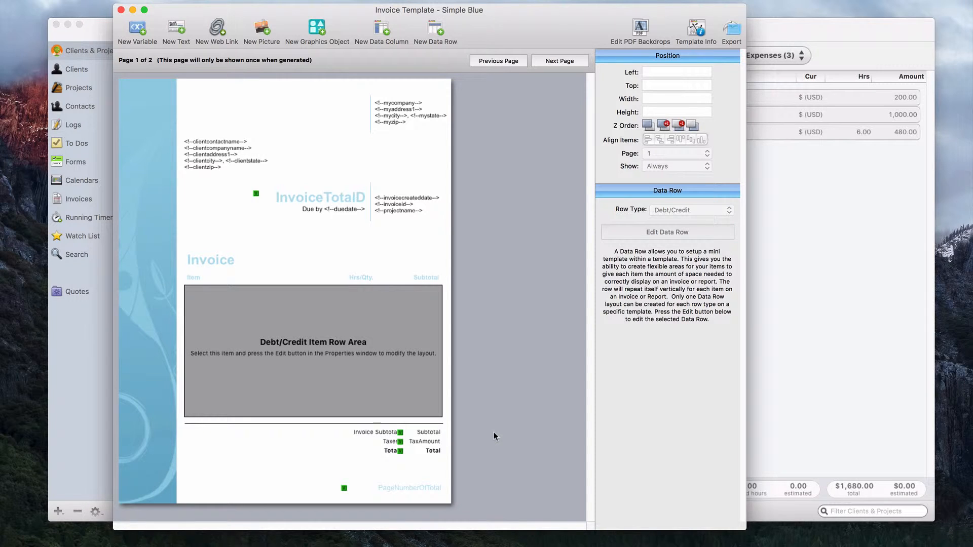
Step: Add a data column near the invoice totals and set its data type to TaxName
{"action": "left_click", "coordinate": [434, 442]}
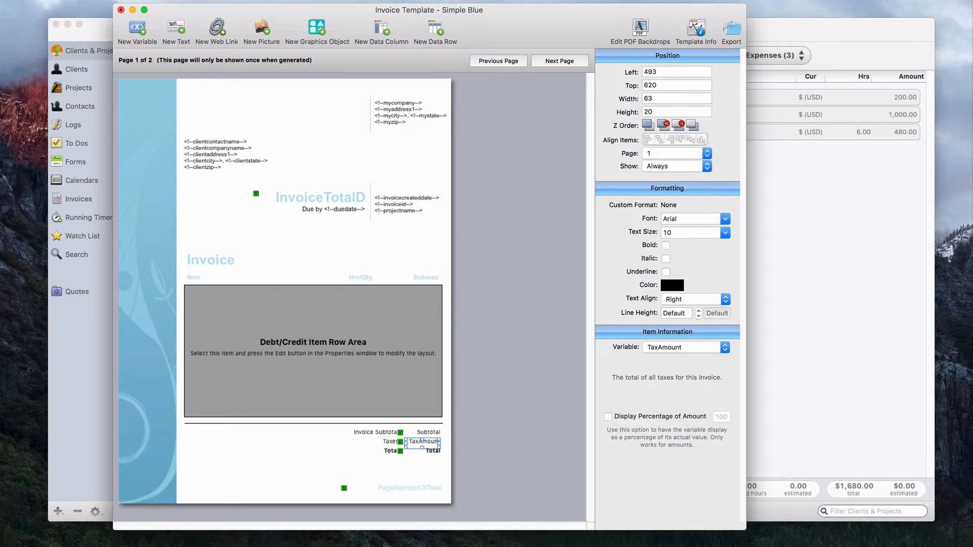
{"action": "left_click", "coordinate": [382, 29]}
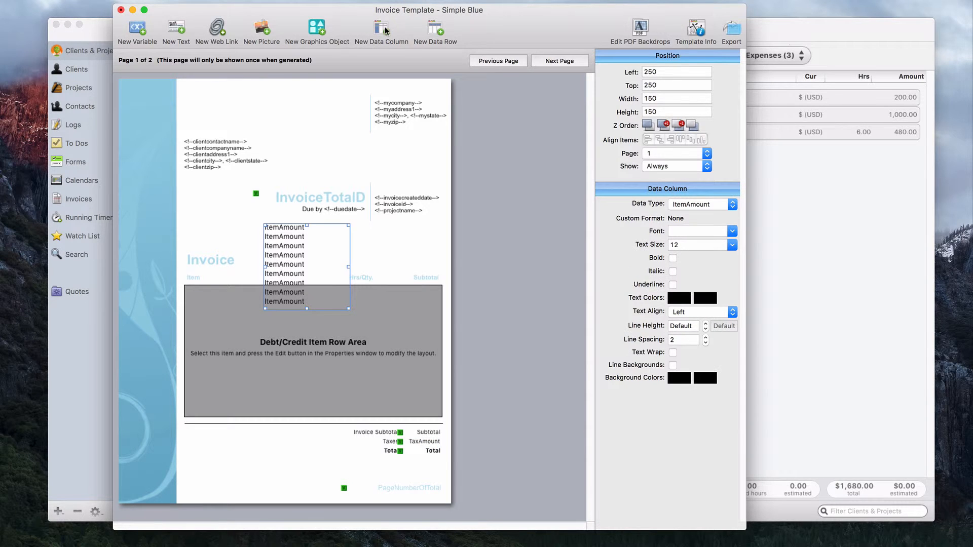
{"action": "left_click_drag", "start_coordinate": [291, 252], "coordinate": [325, 413]}
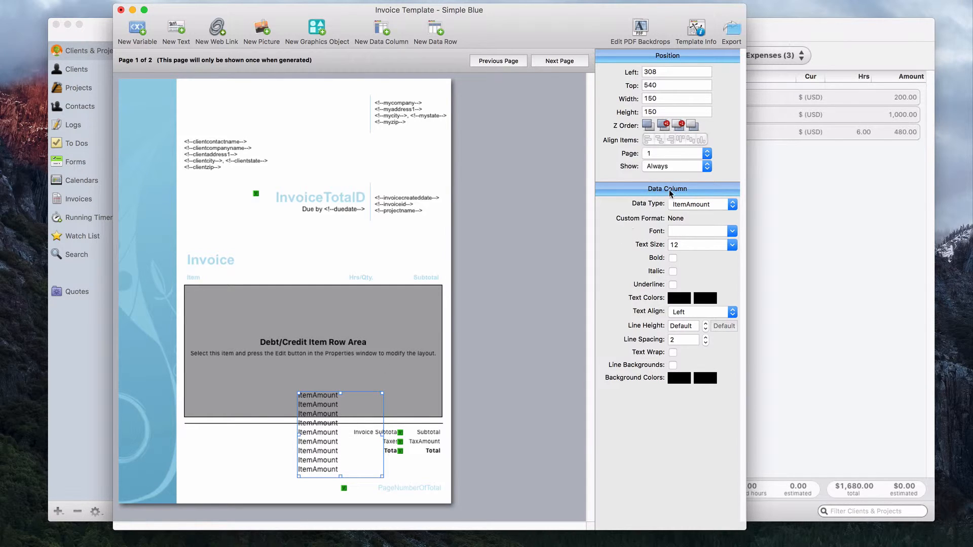
{"action": "left_click", "coordinate": [690, 203]}
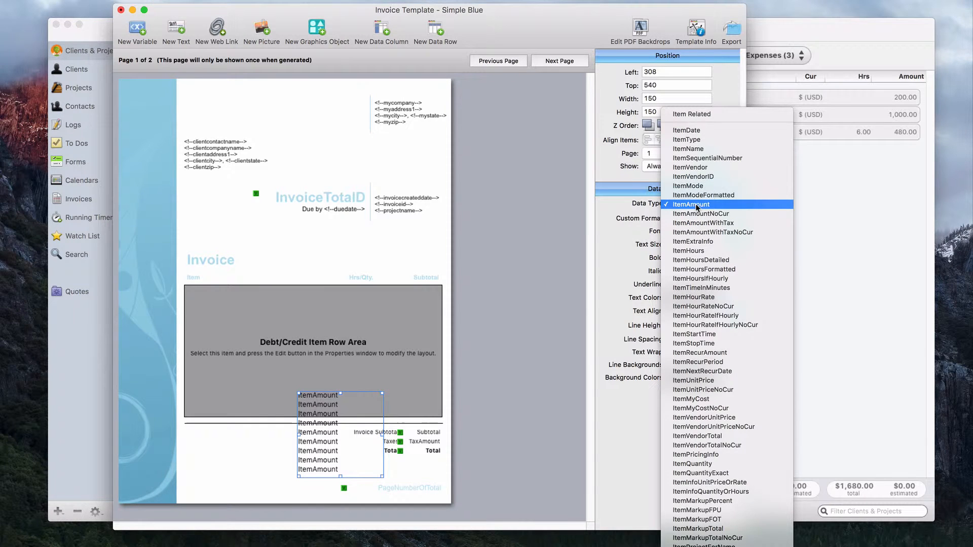
{"action": "scroll", "coordinate": [698, 325], "scroll_direction": "down", "scroll_amount": 10}
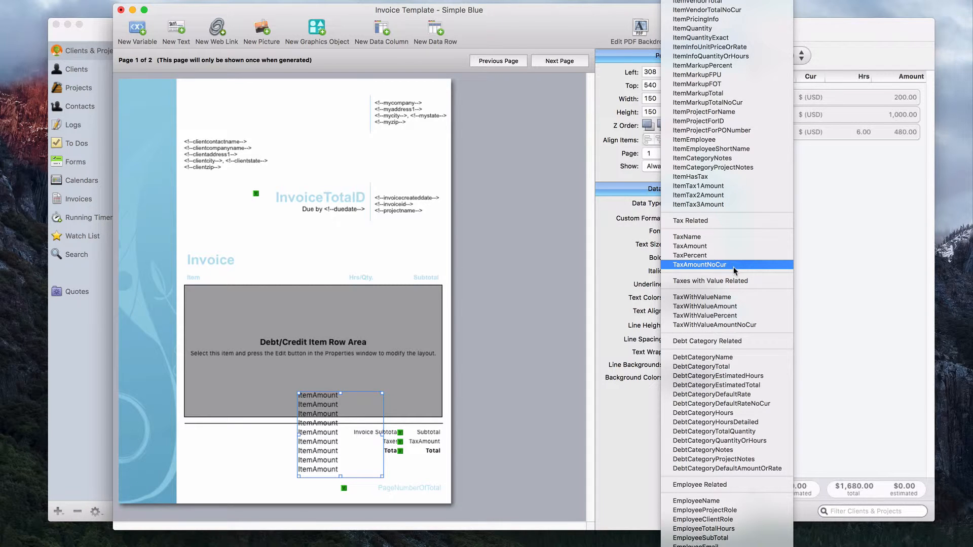
{"action": "left_click", "coordinate": [726, 238]}
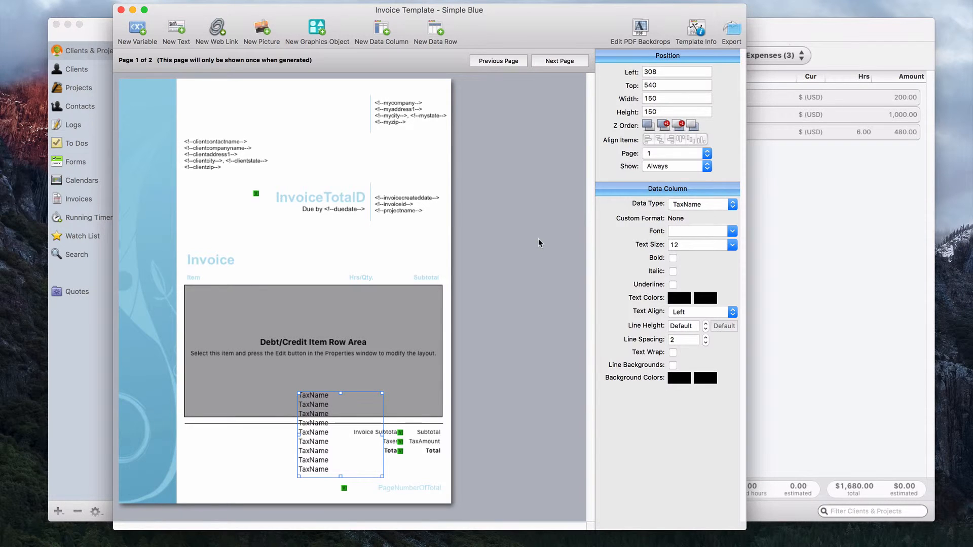
Step: Add a second data column beside the TaxName column and set its data type to TaxAmount
{"action": "left_click", "coordinate": [381, 30]}
{"action": "left_click_drag", "start_coordinate": [283, 248], "coordinate": [364, 421]}
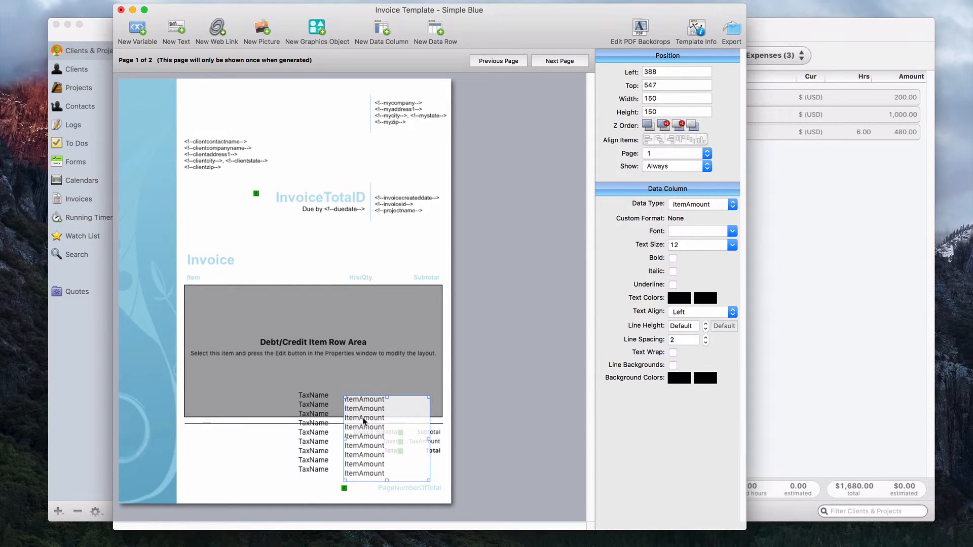
{"action": "left_click", "coordinate": [692, 203]}
{"action": "scroll", "coordinate": [704, 304], "scroll_direction": "down", "scroll_amount": 10}
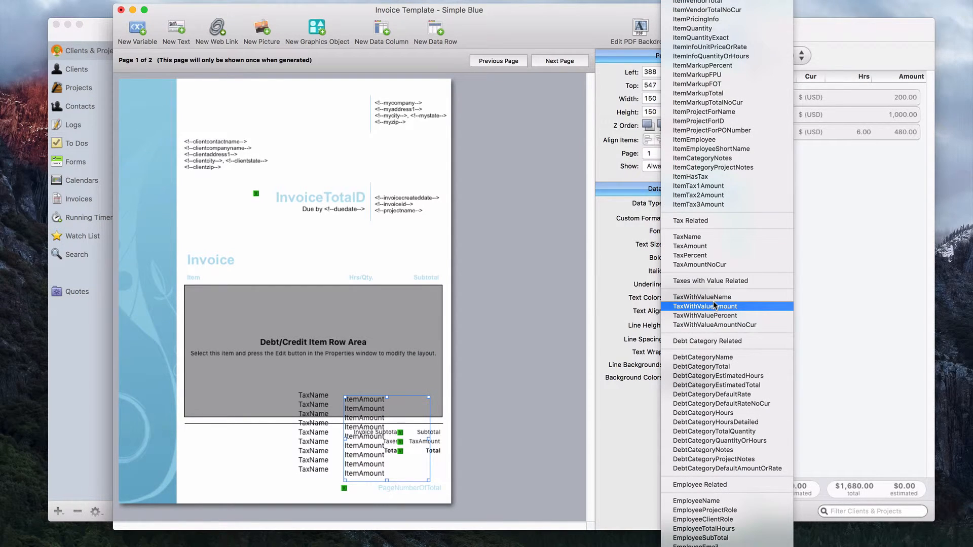
{"action": "left_click", "coordinate": [705, 246]}
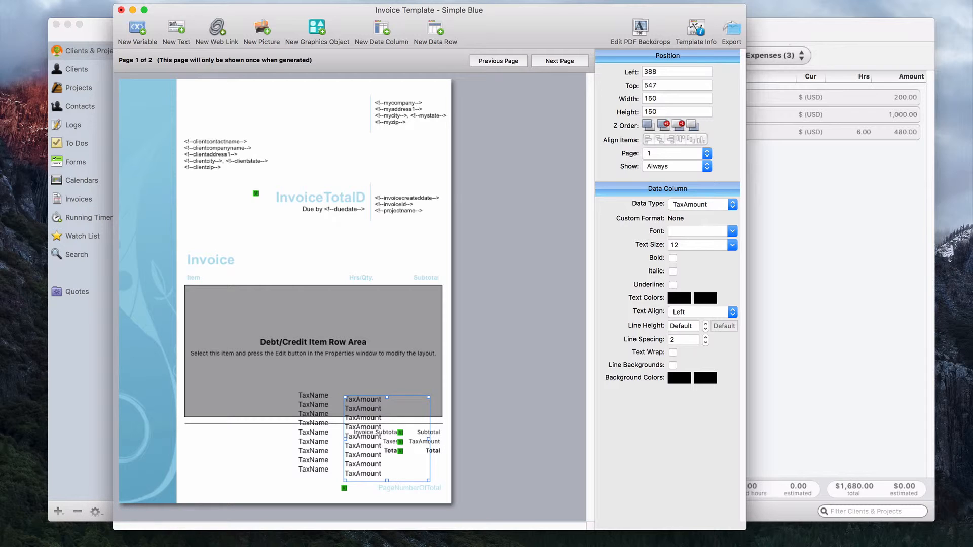
Step: Replace the Taxes line with the two shortened tax columns, making the TaxName column right-aligned, text size 10 and 100 wide
{"action": "left_click", "coordinate": [389, 442]}
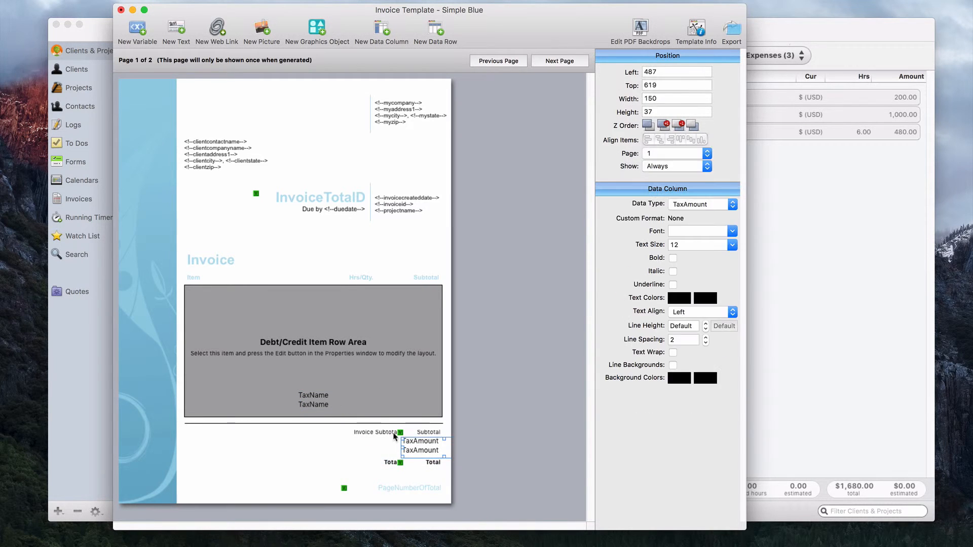
{"action": "left_click", "coordinate": [702, 311]}
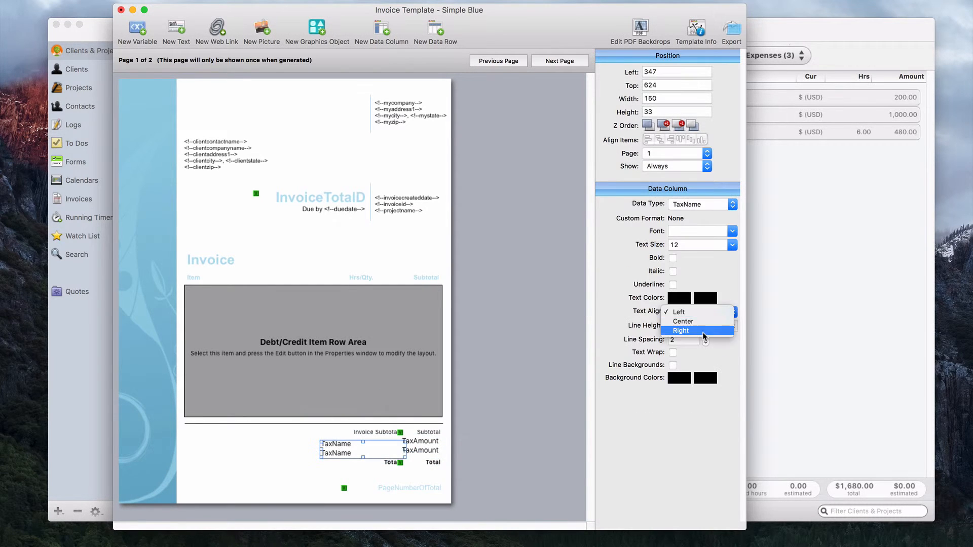
{"action": "left_click", "coordinate": [680, 330]}
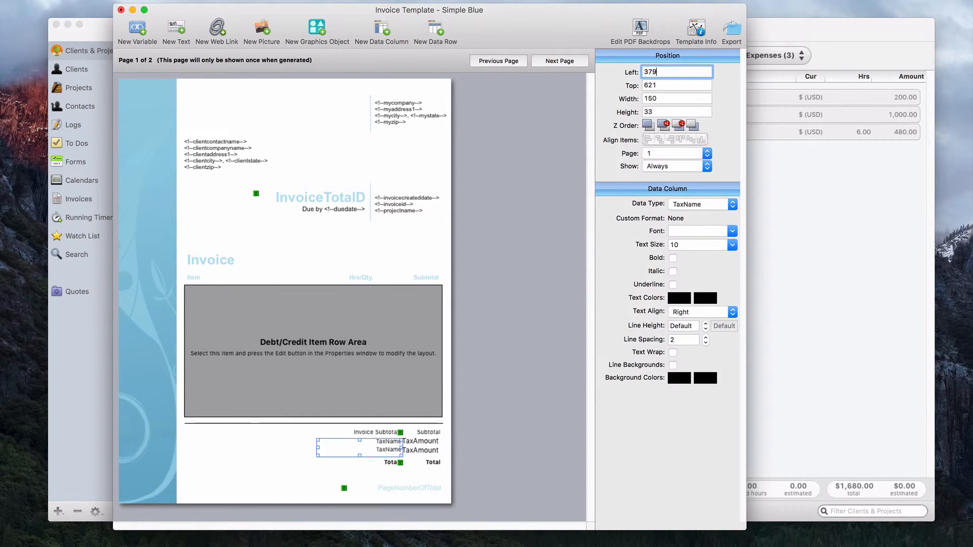
{"action": "key", "text": "Tab"}
{"action": "key", "text": "Tab"}
{"action": "type", "text": "100"}
Step: Set the TaxAmount column's left position to 493, width to 63 and text size to 10, and shorten it slightly
{"action": "left_click", "coordinate": [428, 439]}
{"action": "left_click", "coordinate": [426, 449]}
{"action": "double_click", "coordinate": [650, 72]}
{"action": "type", "text": "493"}
{"action": "key", "text": "Tab"}
{"action": "key", "text": "Tab"}
{"action": "type", "text": "6"}
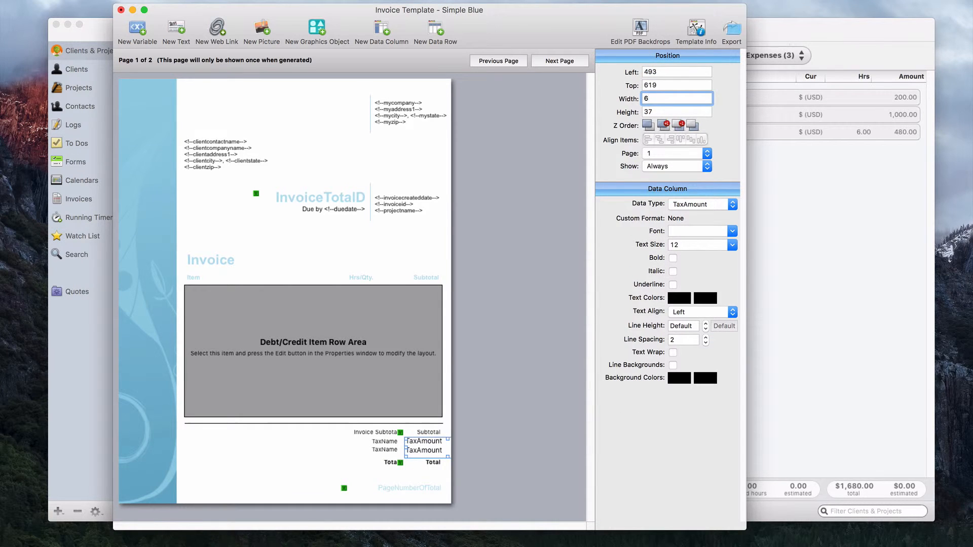
{"action": "type", "text": "3"}
{"action": "double_click", "coordinate": [674, 245]}
{"action": "type", "text": "10"}
{"action": "left_click_drag", "start_coordinate": [422, 458], "coordinate": [422, 454]}
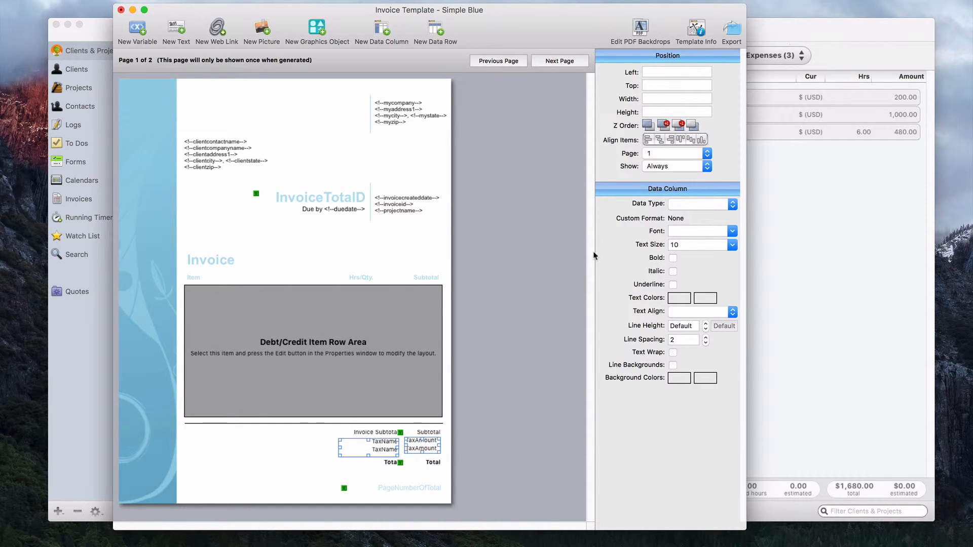
Step: Line up the TaxAmount and TaxName columns with the invoice totals, and close the template editor and Preferences
{"action": "left_click", "coordinate": [420, 448]}
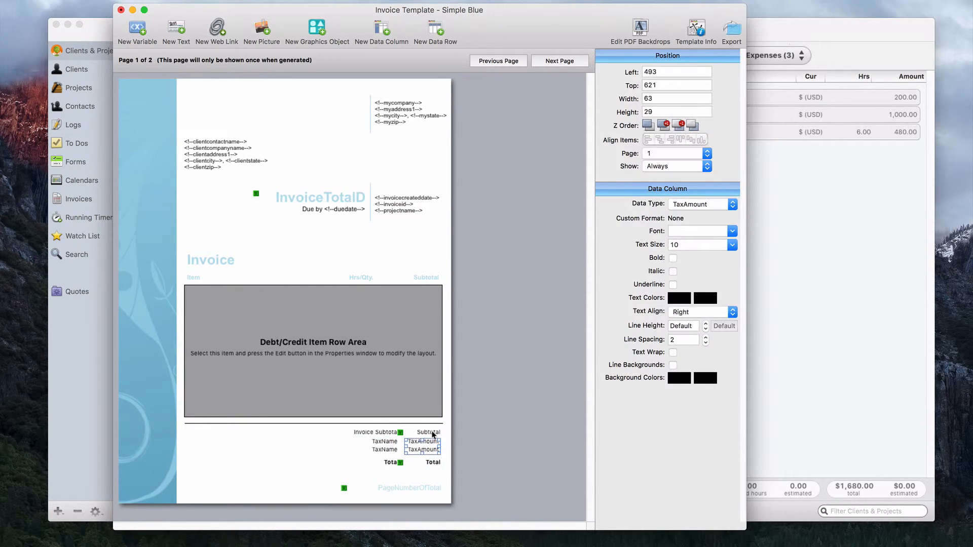
{"action": "left_click", "coordinate": [469, 445]}
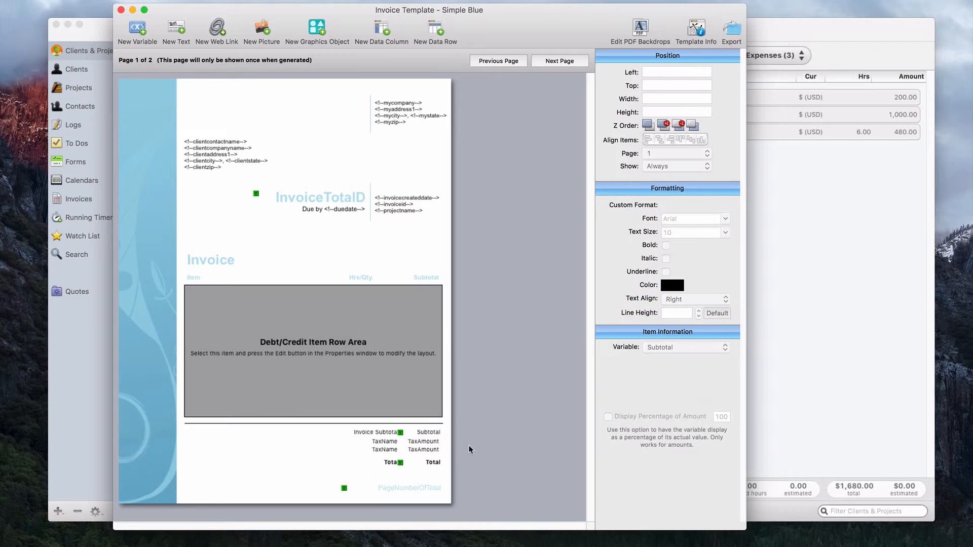
{"action": "left_click", "coordinate": [419, 451]}
{"action": "left_click", "coordinate": [385, 446]}
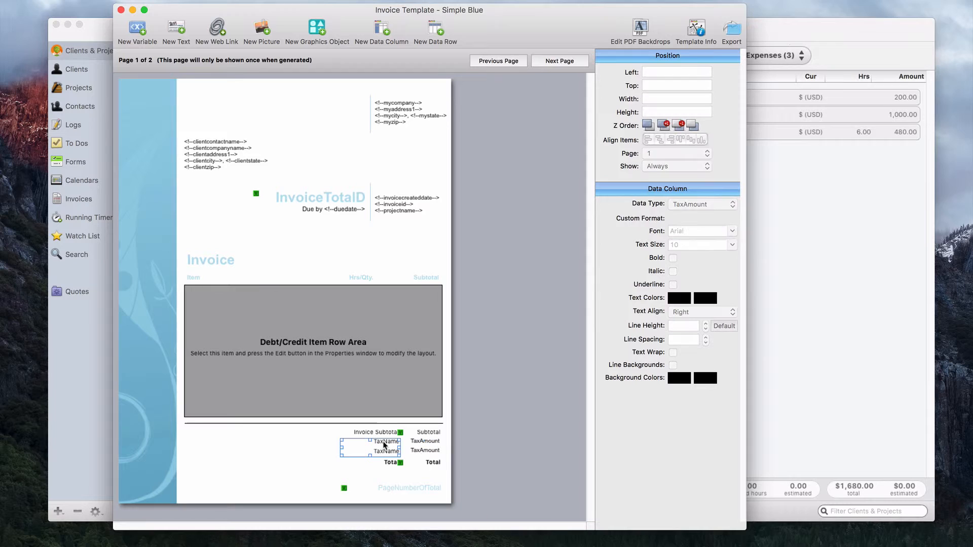
{"action": "left_click", "coordinate": [489, 428]}
{"action": "left_click", "coordinate": [122, 10]}
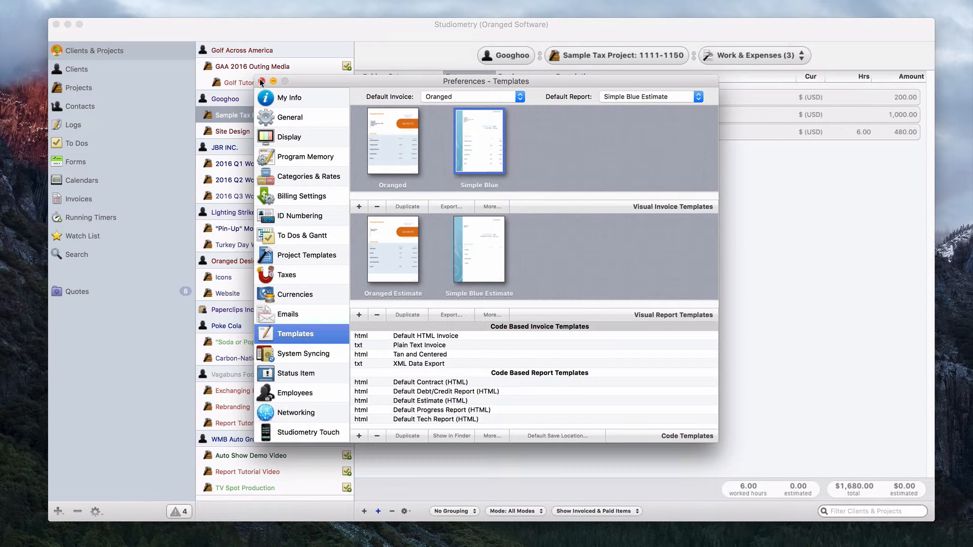
{"action": "left_click", "coordinate": [261, 80]}
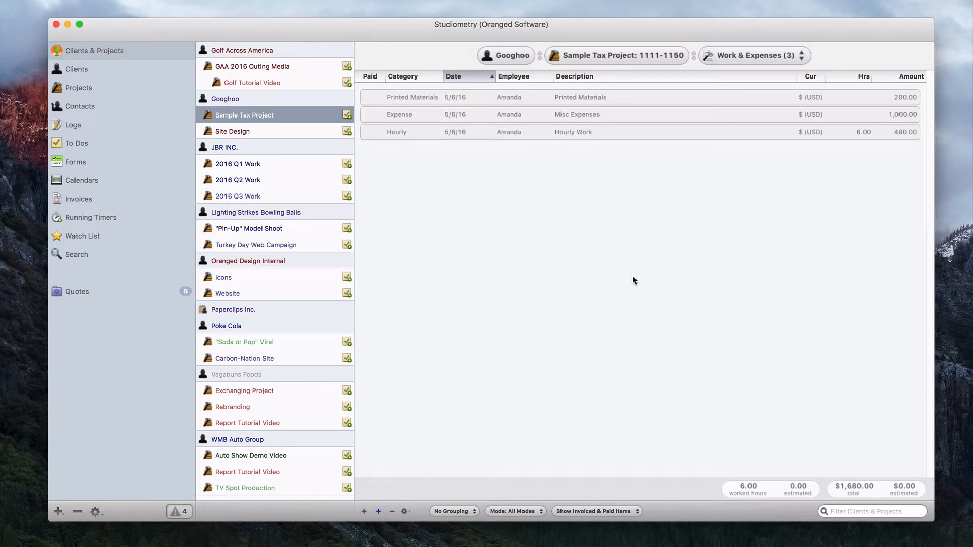
Step: Start a new invoice for Sample Tax Project and enlarge its editing window to show the taxed items and totals
{"action": "left_click", "coordinate": [769, 56]}
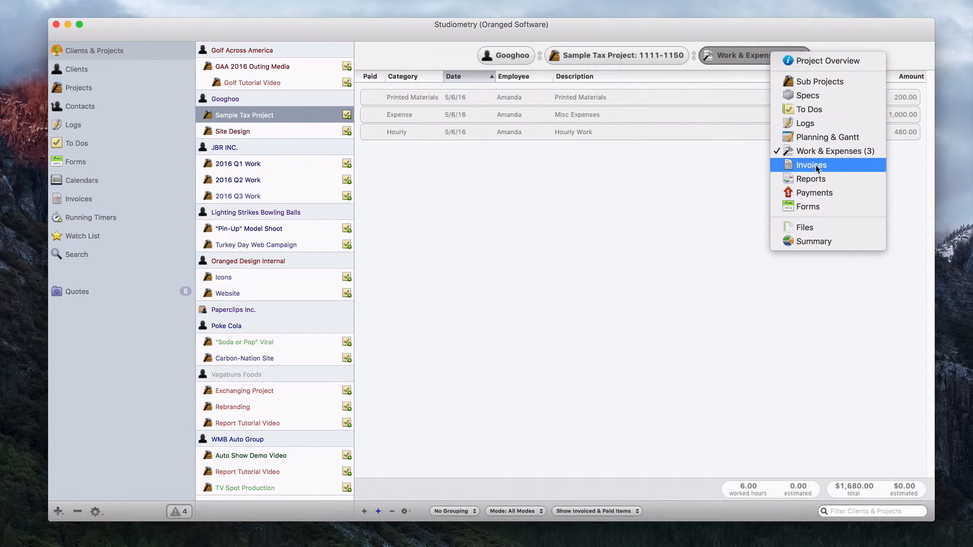
{"action": "left_click", "coordinate": [816, 169]}
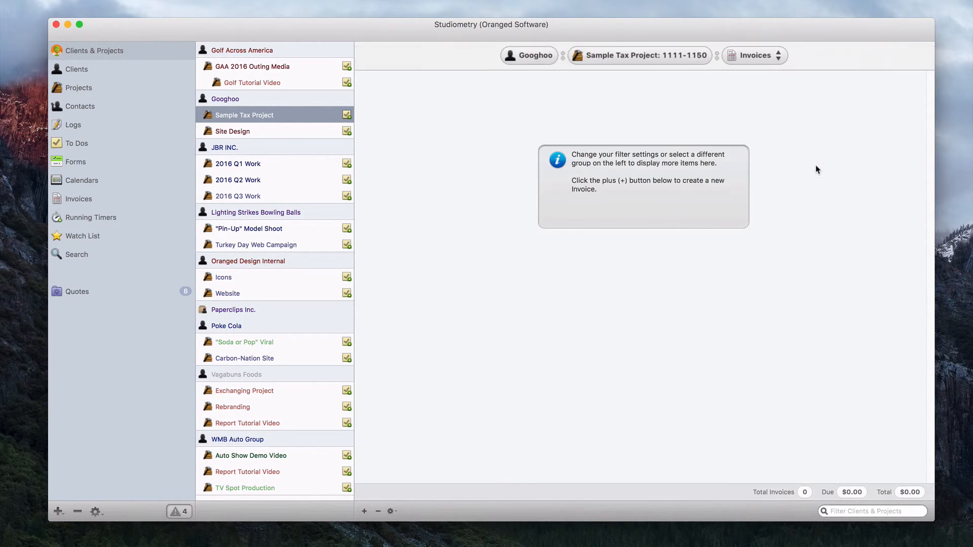
{"action": "left_click", "coordinate": [364, 512]}
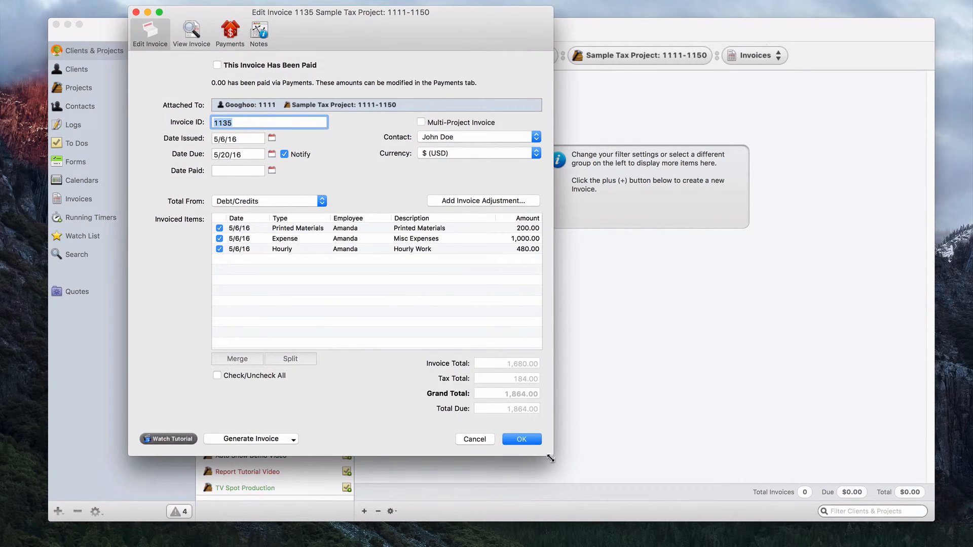
{"action": "left_click_drag", "start_coordinate": [553, 455], "coordinate": [704, 546]}
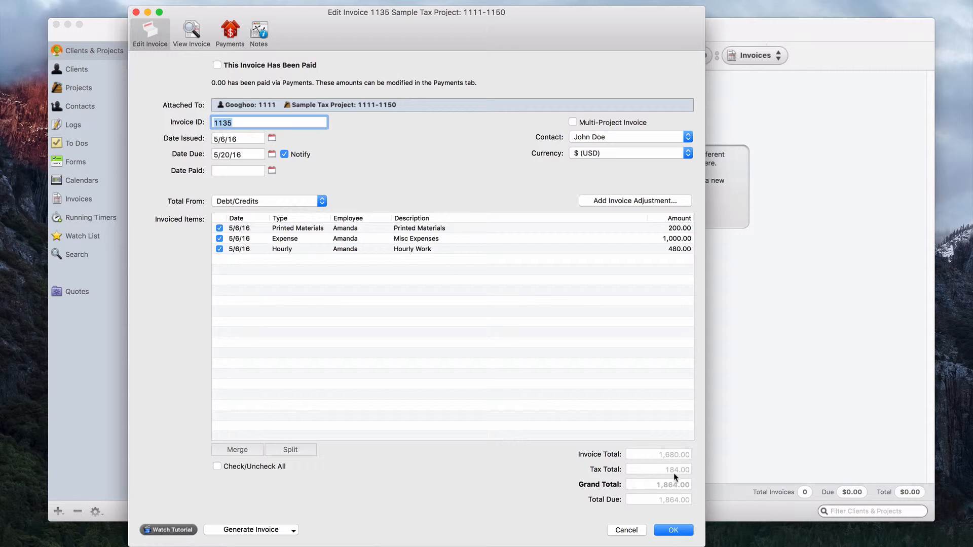
Step: Preview the invoice with the Simple Blue template, check the itemized taxes near the total, and discard the invoice
{"action": "left_click", "coordinate": [431, 229]}
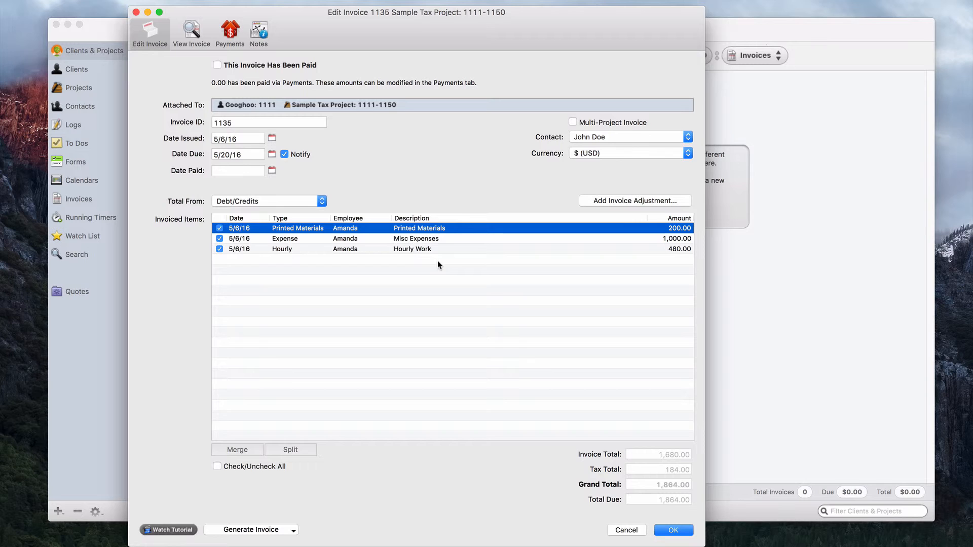
{"action": "left_click", "coordinate": [190, 43]}
{"action": "left_click", "coordinate": [380, 84]}
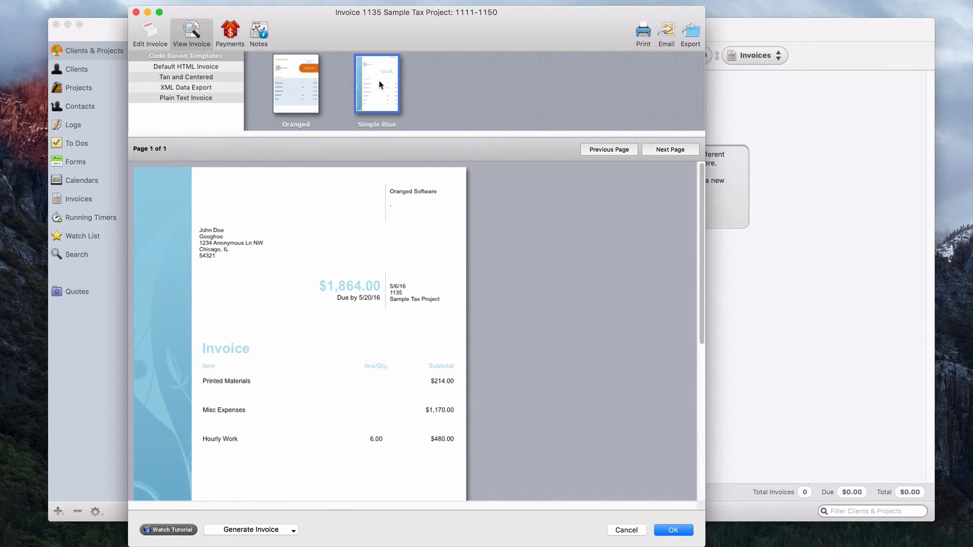
{"action": "scroll", "coordinate": [515, 349], "scroll_direction": "down", "scroll_amount": 3}
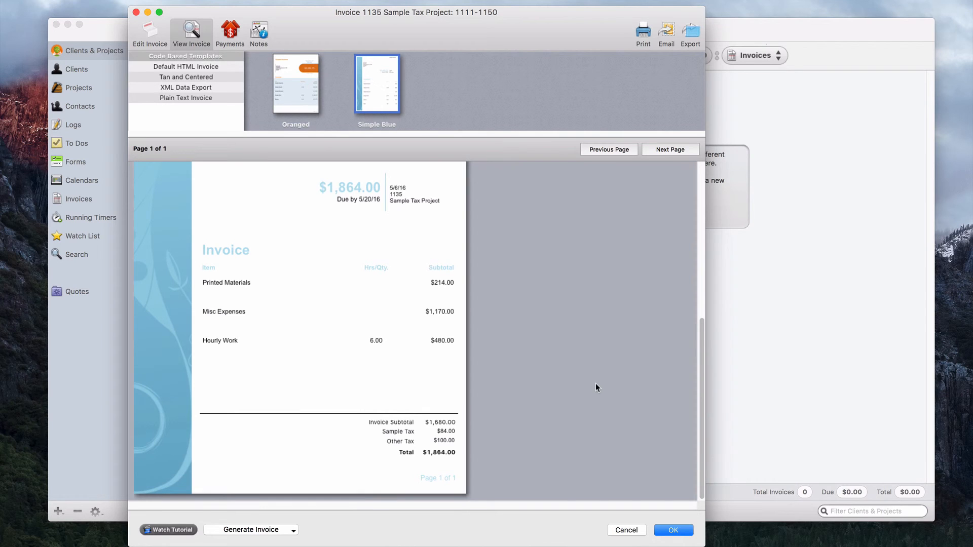
{"action": "left_click", "coordinate": [624, 530]}
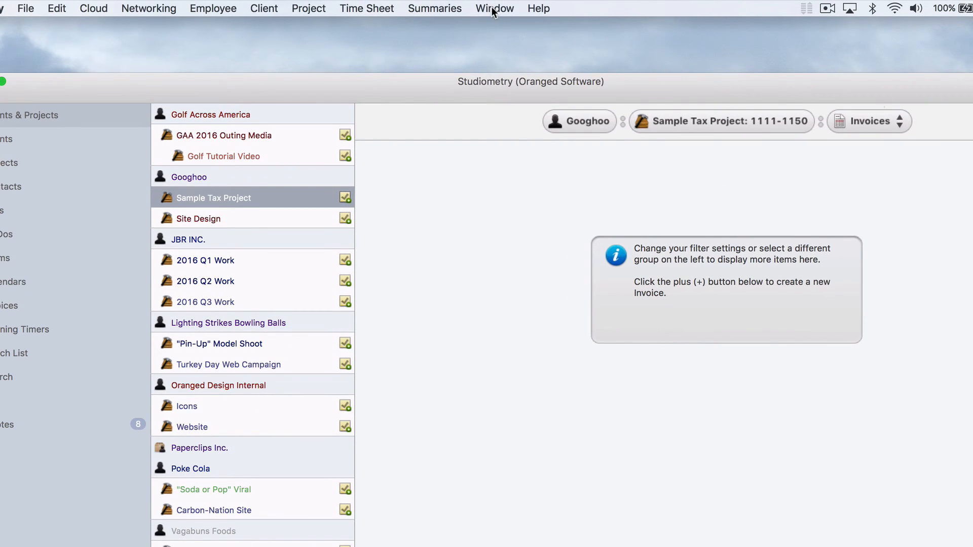
Step: Open the tax reports in the Accounting window
{"action": "left_click", "coordinate": [492, 7]}
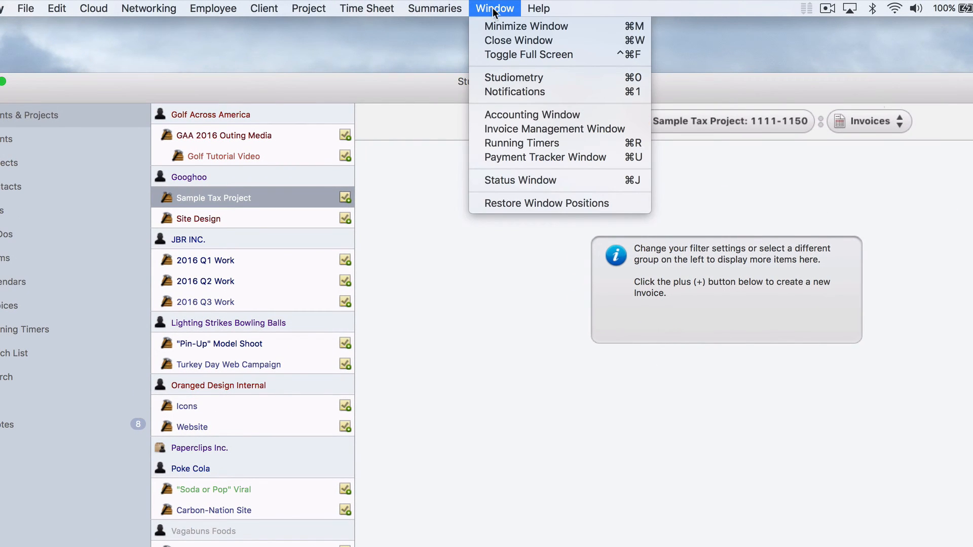
{"action": "left_click", "coordinate": [566, 118]}
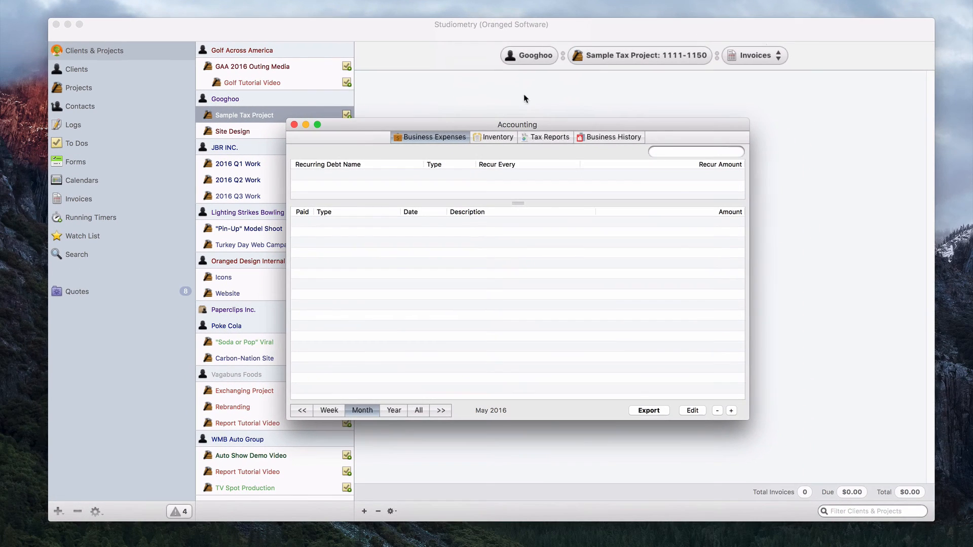
{"action": "left_click", "coordinate": [602, 219]}
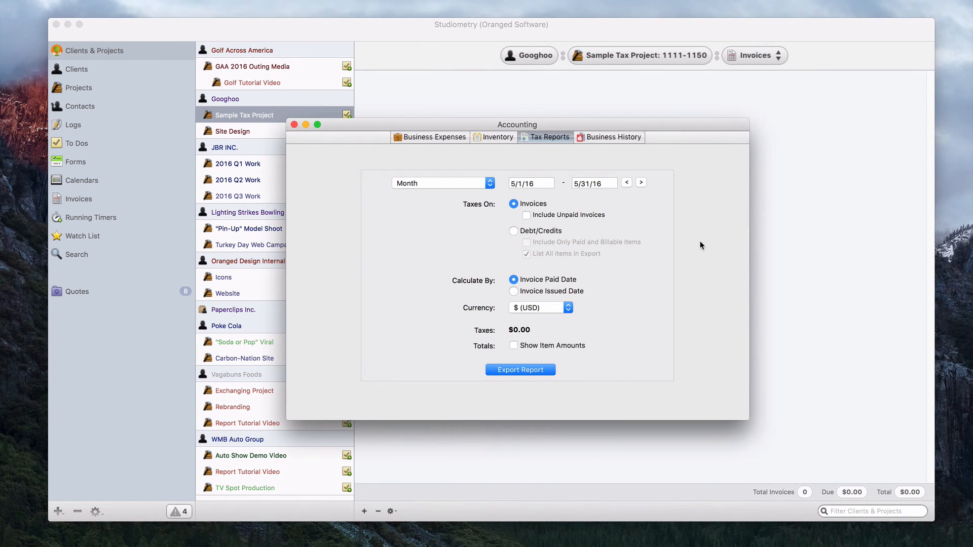
{"action": "key", "text": "Tab"}
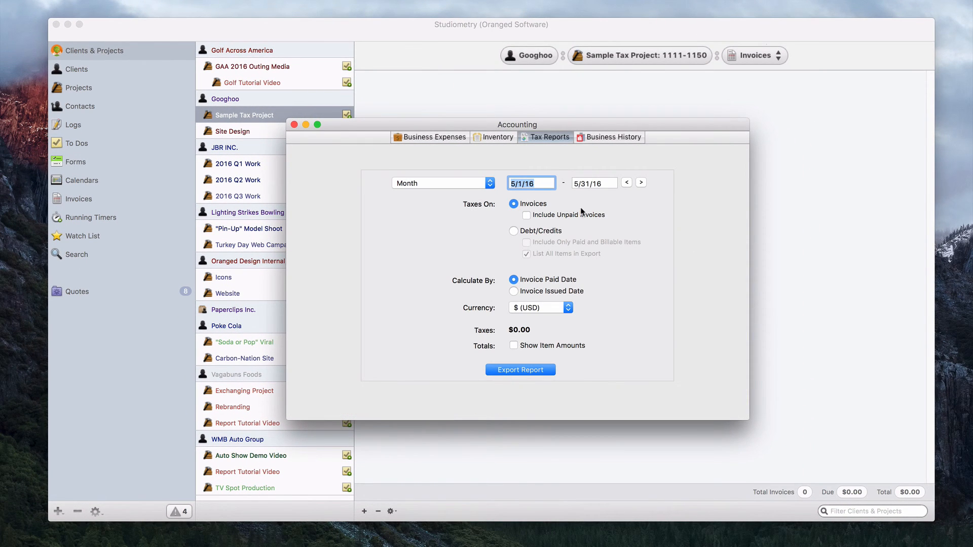